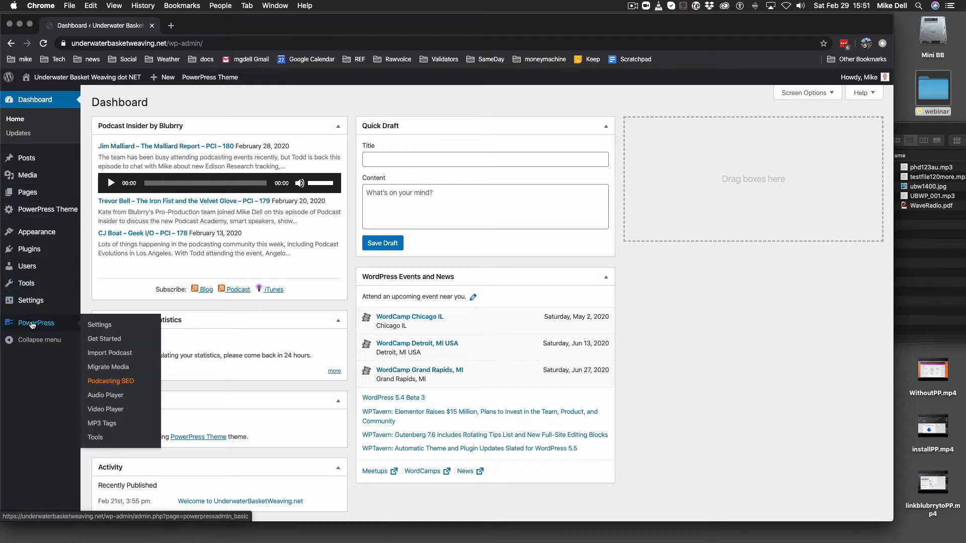
# Open the PowerPress website settings and set Podcast Permalinks to Match Feed Name to Page/Category
pyautogui.click(100, 326)
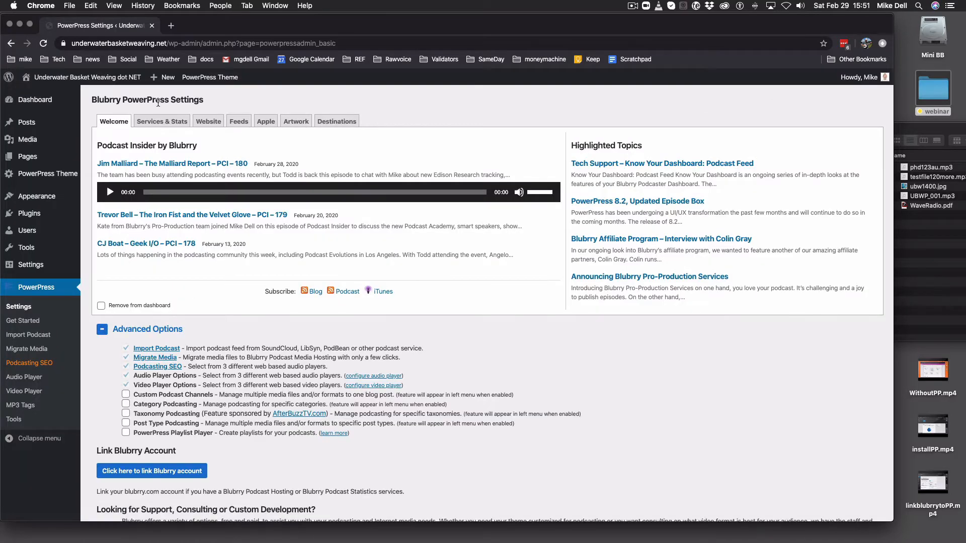
pyautogui.click(215, 122)
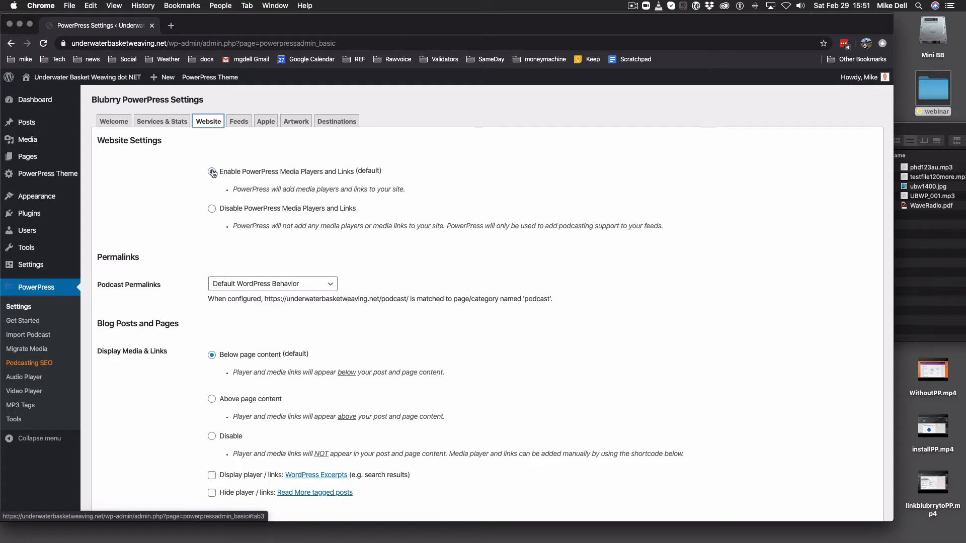
pyautogui.scroll(-1, 298, 243)
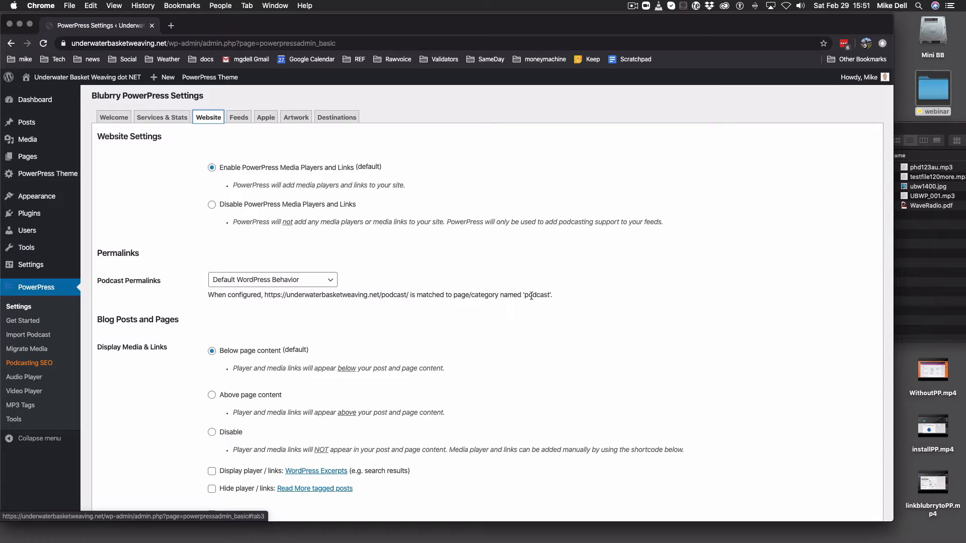
pyautogui.moveTo(524, 295); pyautogui.dragTo(550, 296)
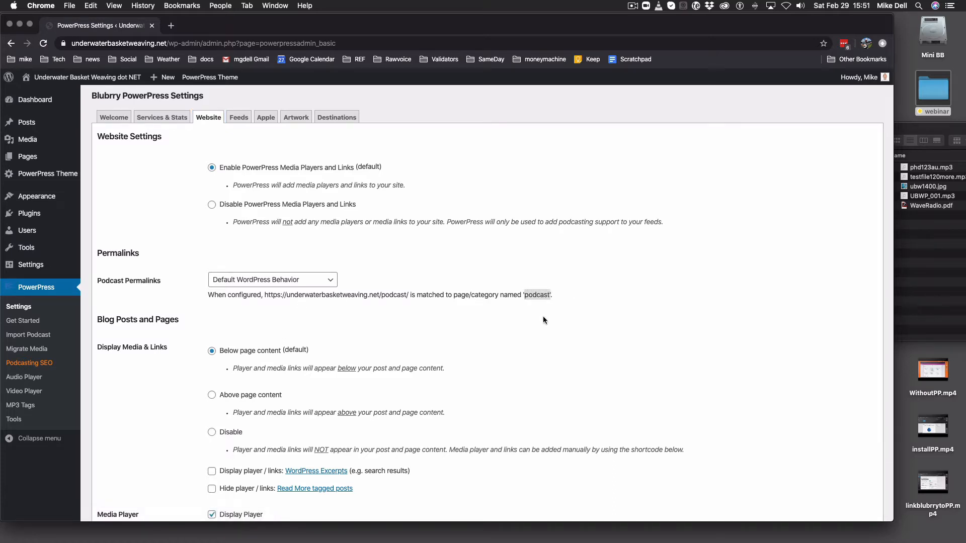
pyautogui.click(302, 279)
pyautogui.click(300, 291)
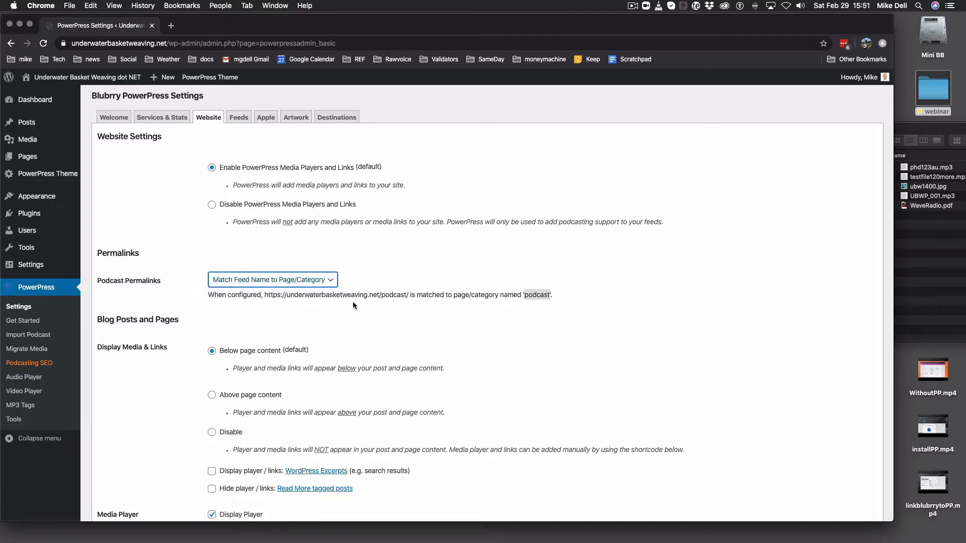
pyautogui.doubleClick(352, 301)
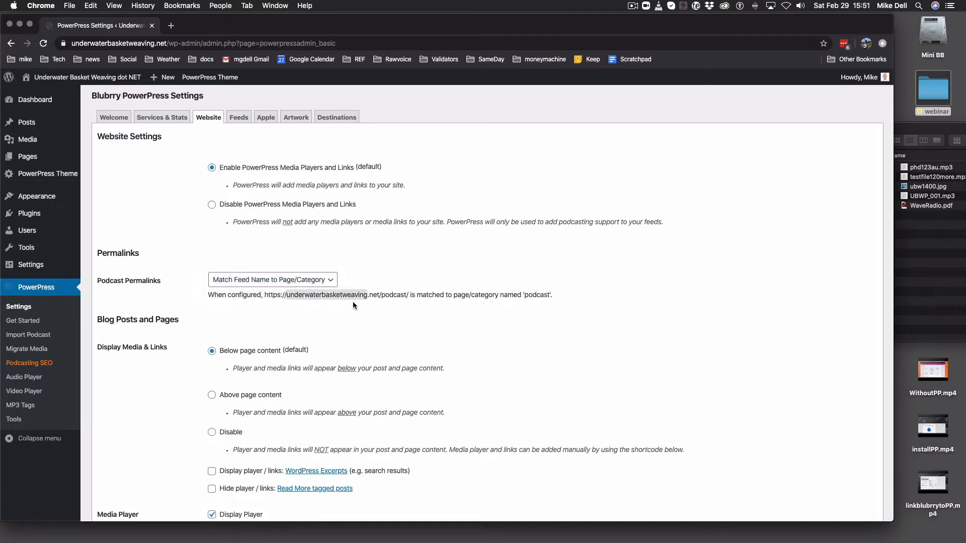
pyautogui.click(354, 306)
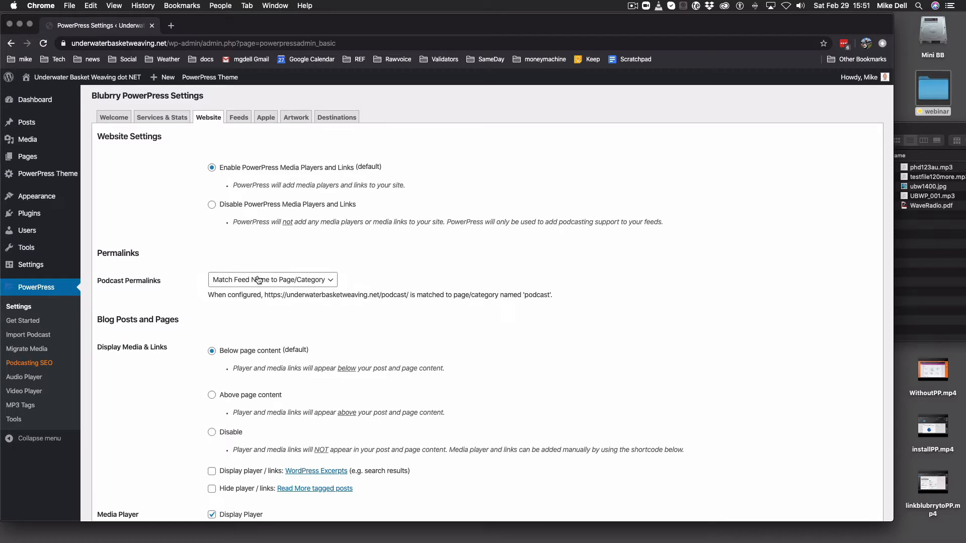
pyautogui.click(297, 282)
pyautogui.click(296, 281)
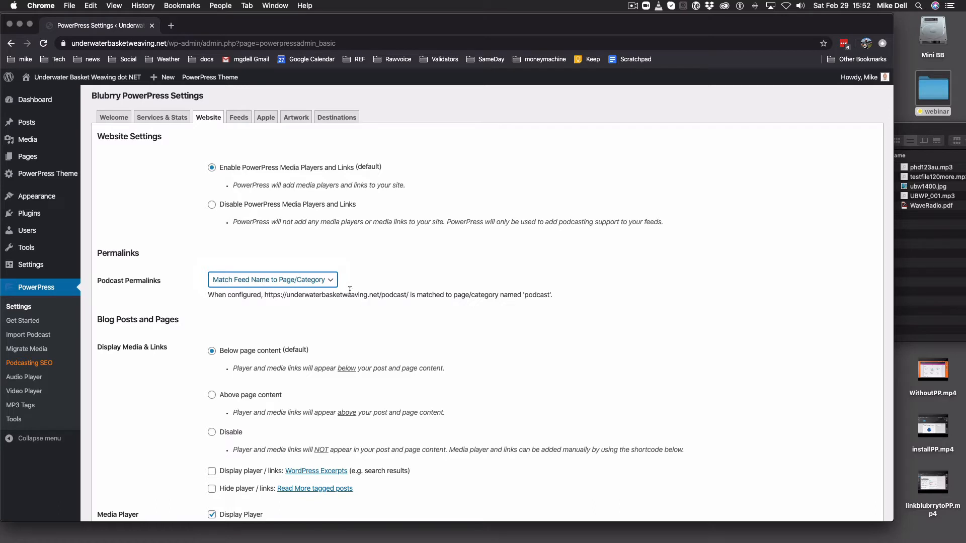
# Set Display Media & Links for blog posts and pages to Above page content
pyautogui.scroll(-5, 319, 306)
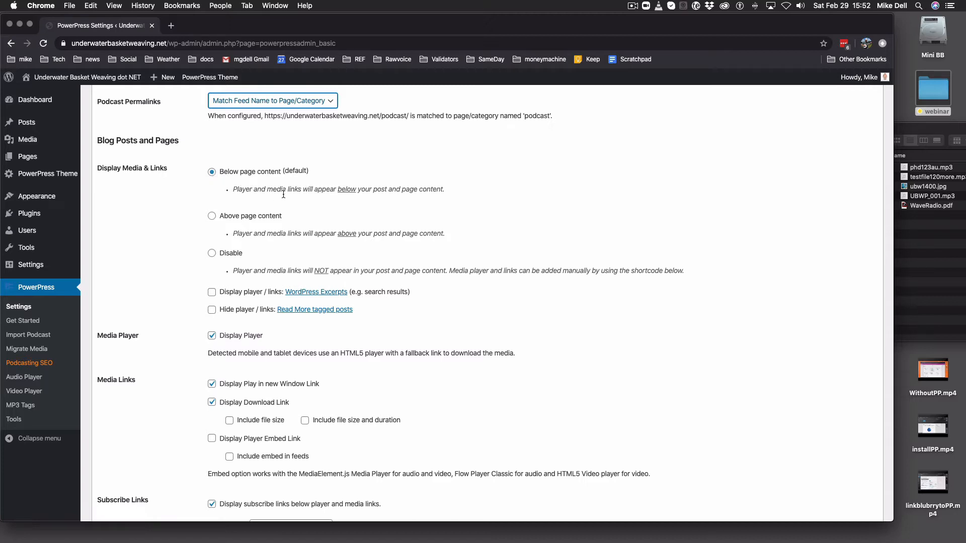
pyautogui.click(211, 217)
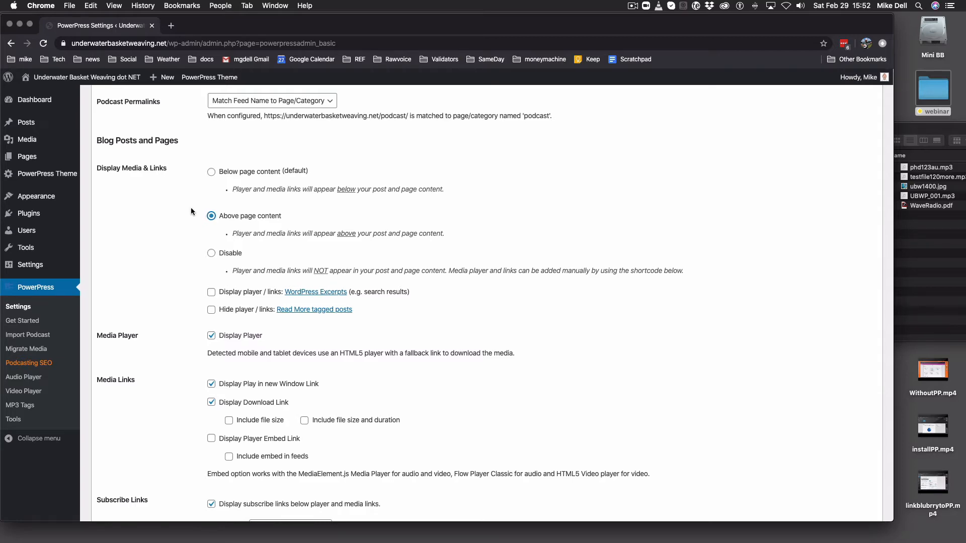
# Review the PowerPress Player shortcode in the shortcodes section, then return to the blog post display options
pyautogui.scroll(-15, 177, 206)
pyautogui.scroll(-10, 177, 206)
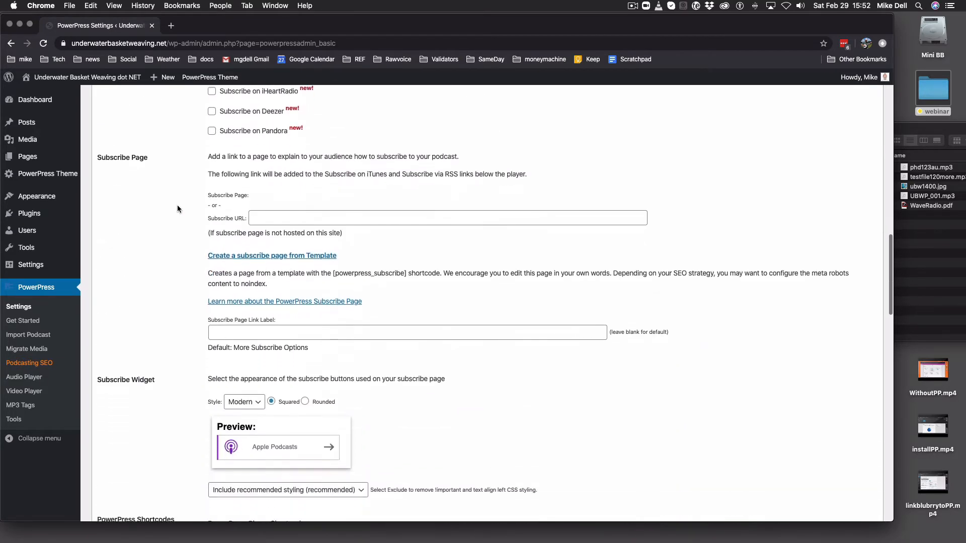
pyautogui.scroll(-1, 177, 205)
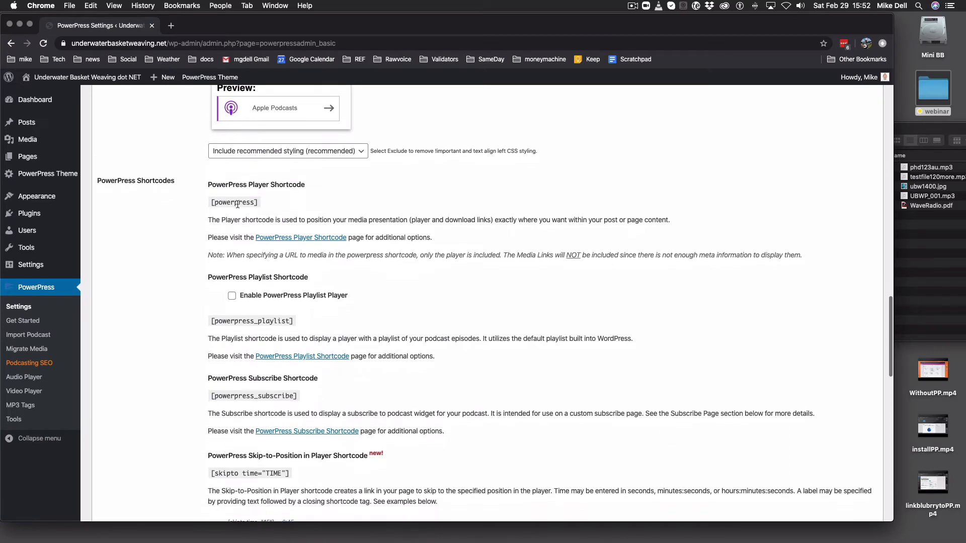
pyautogui.moveTo(262, 203); pyautogui.dragTo(210, 202)
pyautogui.click(261, 204)
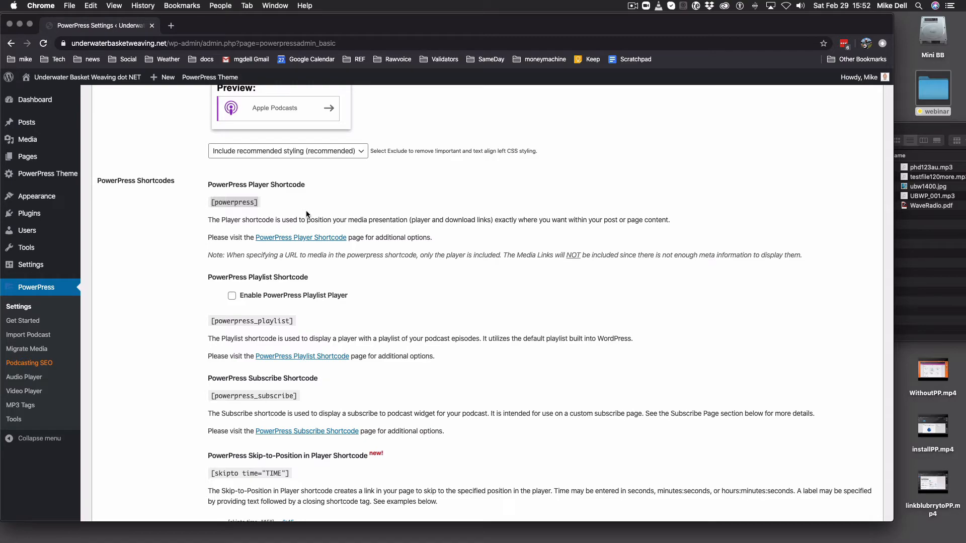
pyautogui.scroll(20, 304, 206)
pyautogui.scroll(-5, 303, 206)
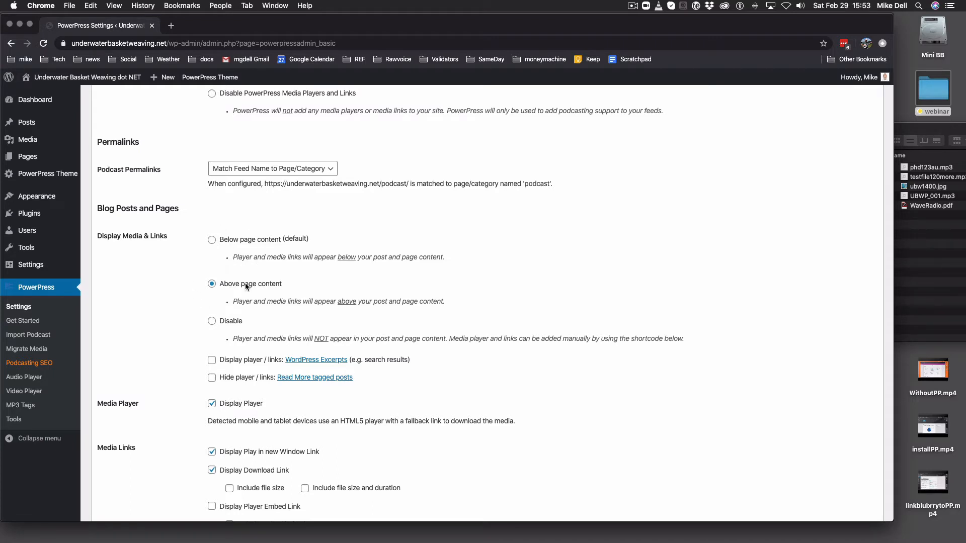
# Enable displaying the player and links in WordPress Excerpts
pyautogui.scroll(-3, 299, 287)
pyautogui.scroll(-1, 299, 287)
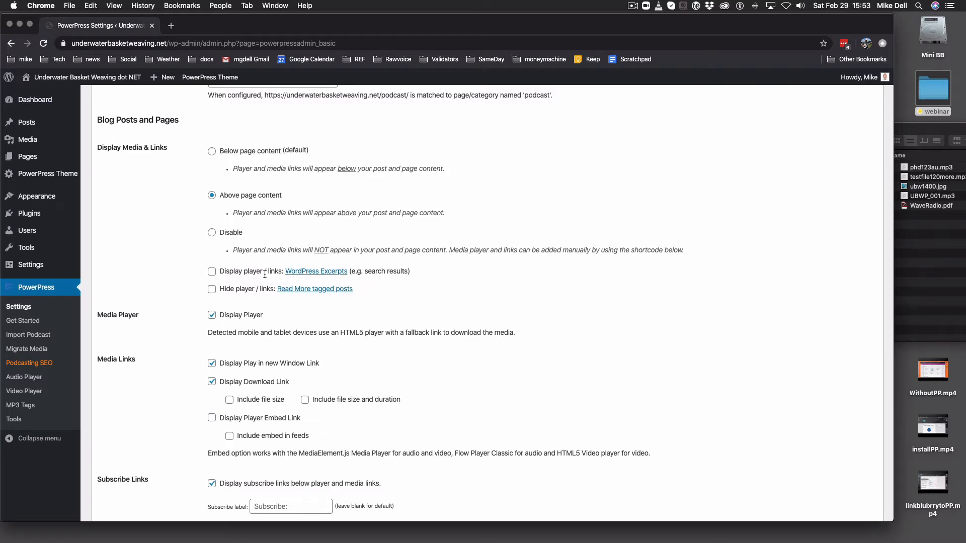
pyautogui.click(212, 272)
pyautogui.scroll(-1, 325, 298)
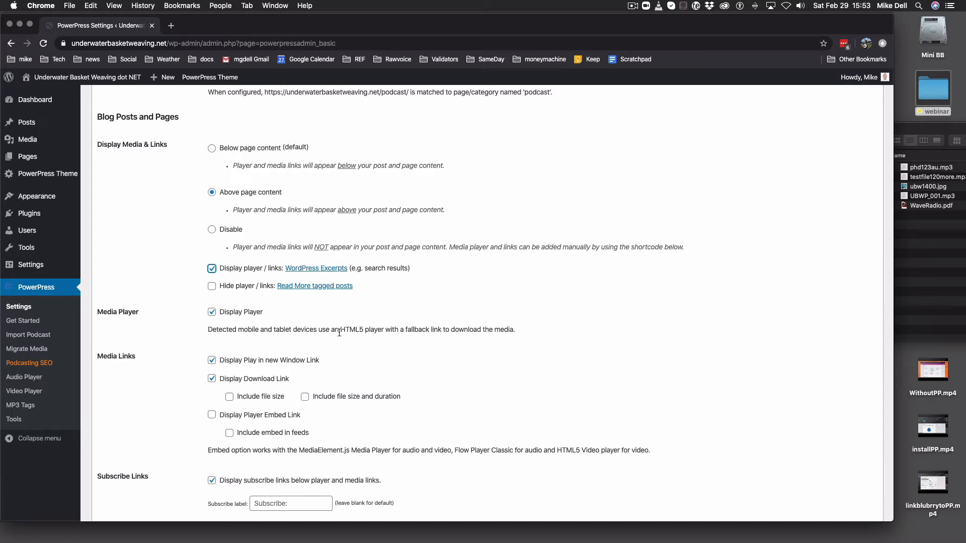
# Include file size and duration with the download link, and enable the Player Embed Link
pyautogui.scroll(-5, 352, 333)
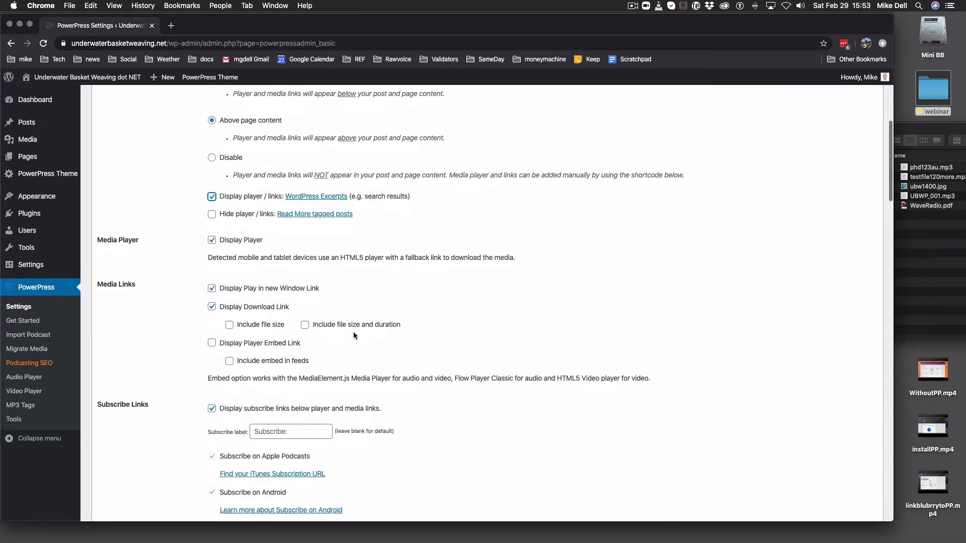
pyautogui.scroll(-1, 353, 334)
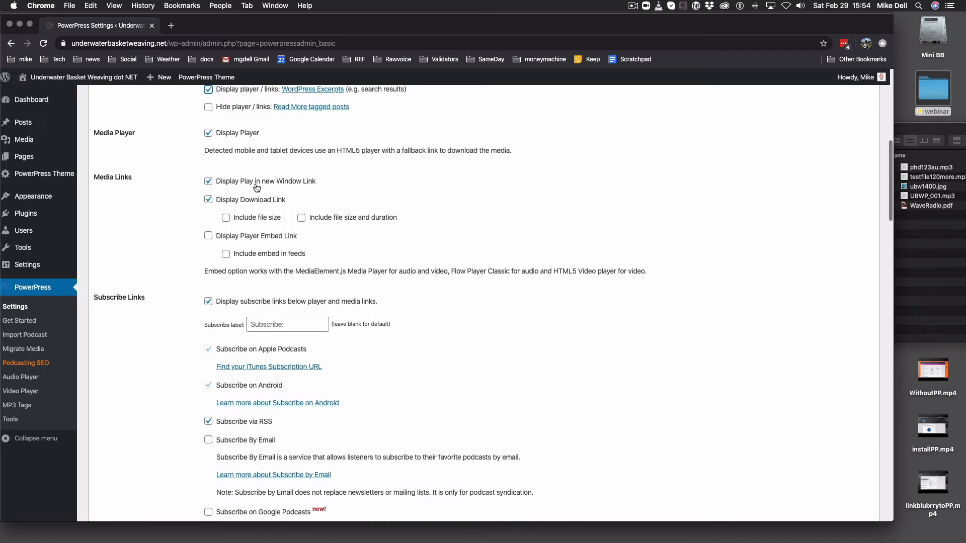
pyautogui.scroll(1, 246, 201)
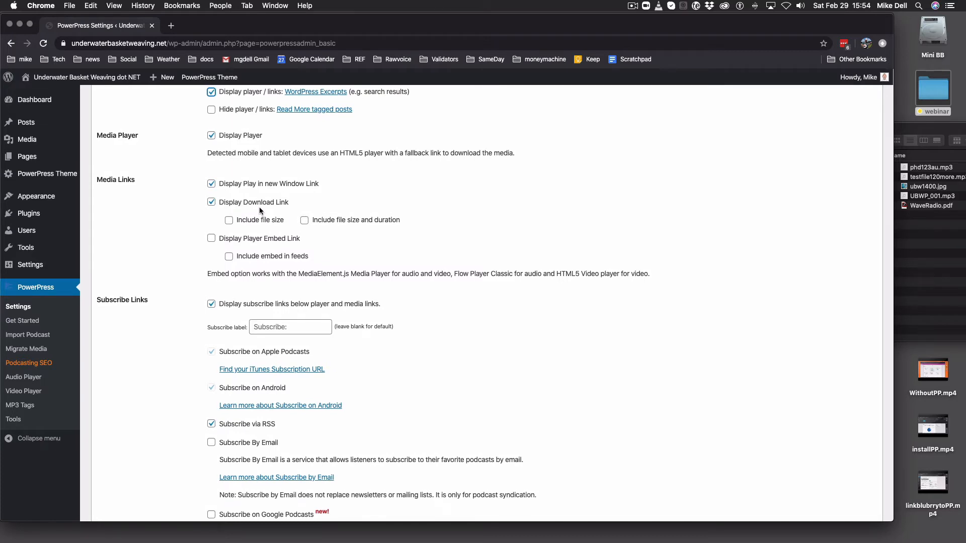
pyautogui.scroll(-1, 242, 205)
pyautogui.scroll(1, 212, 211)
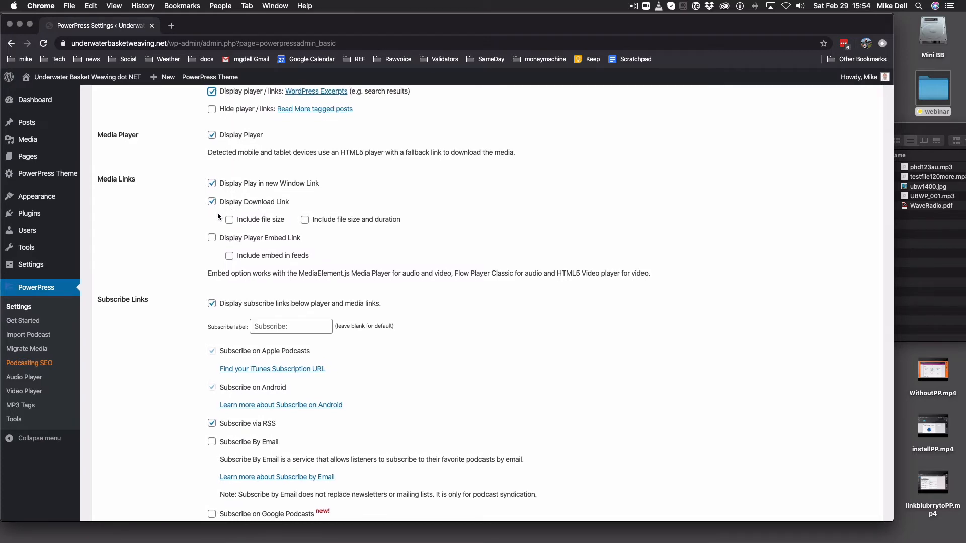
pyautogui.scroll(1, 207, 223)
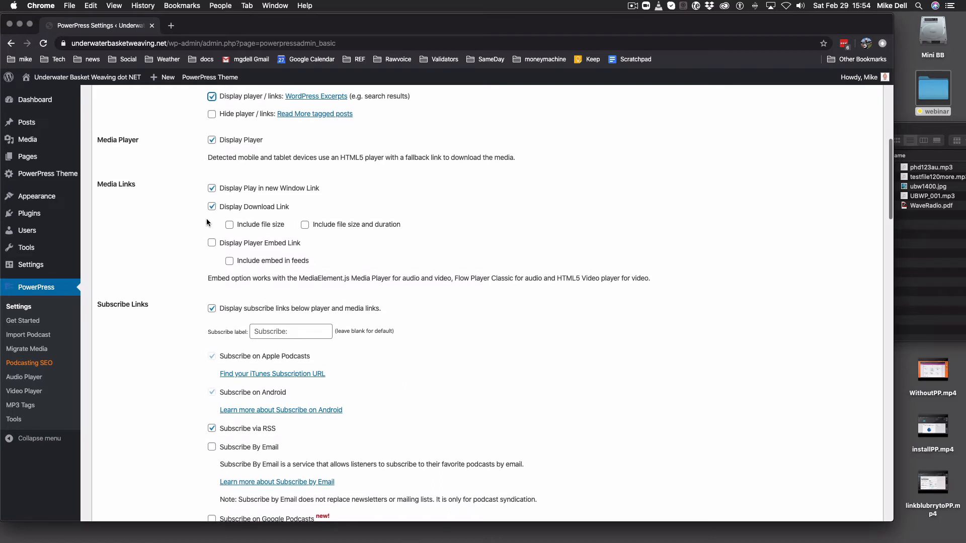
pyautogui.click(305, 224)
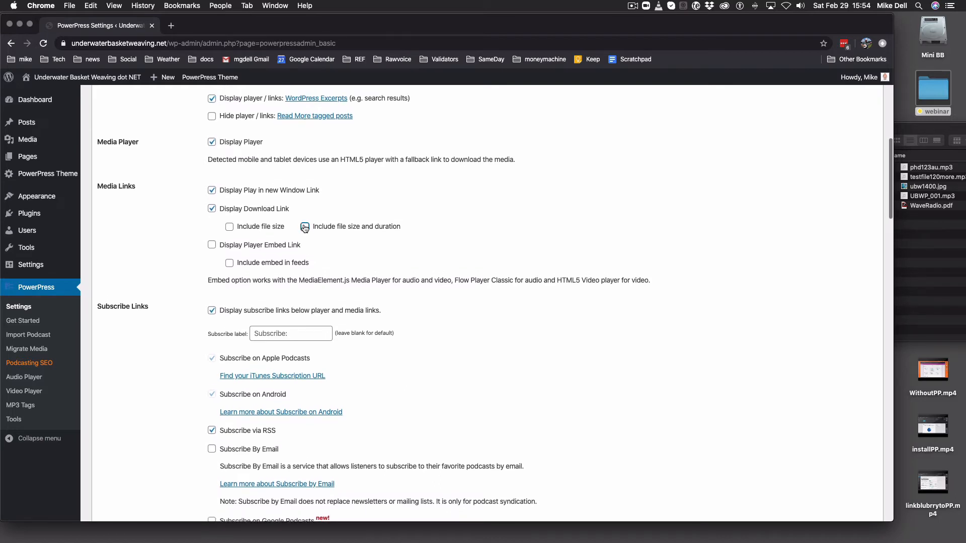
pyautogui.scroll(-1, 316, 231)
pyautogui.scroll(1, 367, 229)
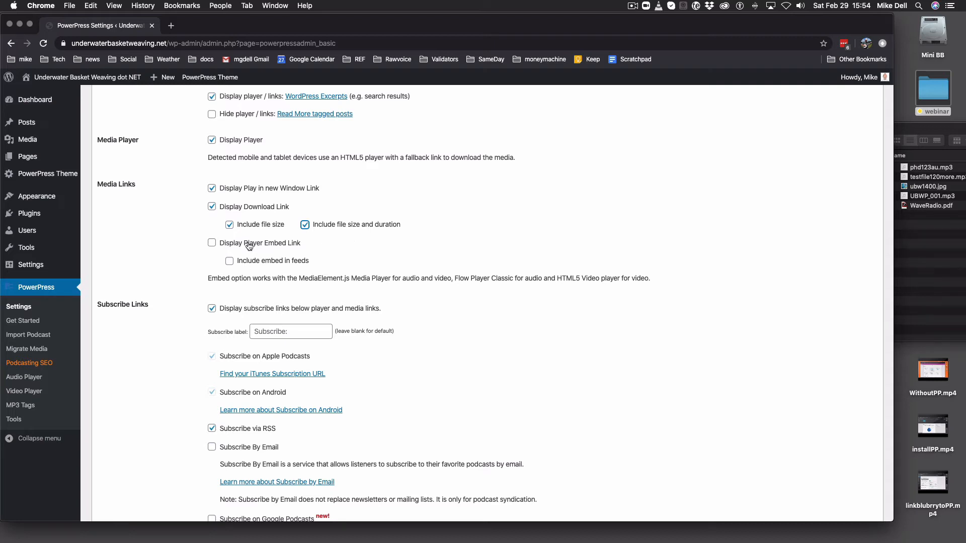
pyautogui.click(212, 244)
# Enable the subscribe links for Google Podcasts, Stitcher, TuneIn, Spotify, iHeartRadio, Deezer, Pandora and email
pyautogui.scroll(-5, 169, 263)
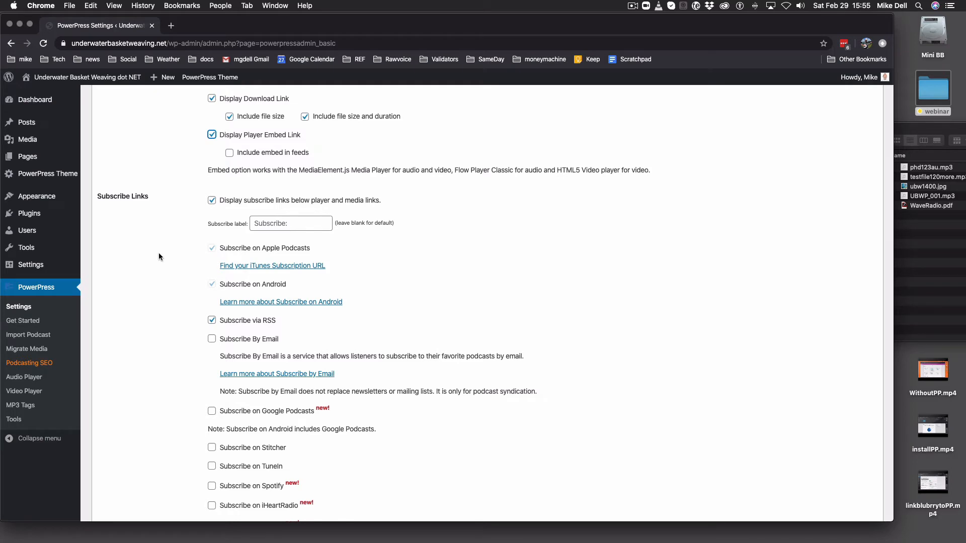
pyautogui.scroll(-5, 158, 249)
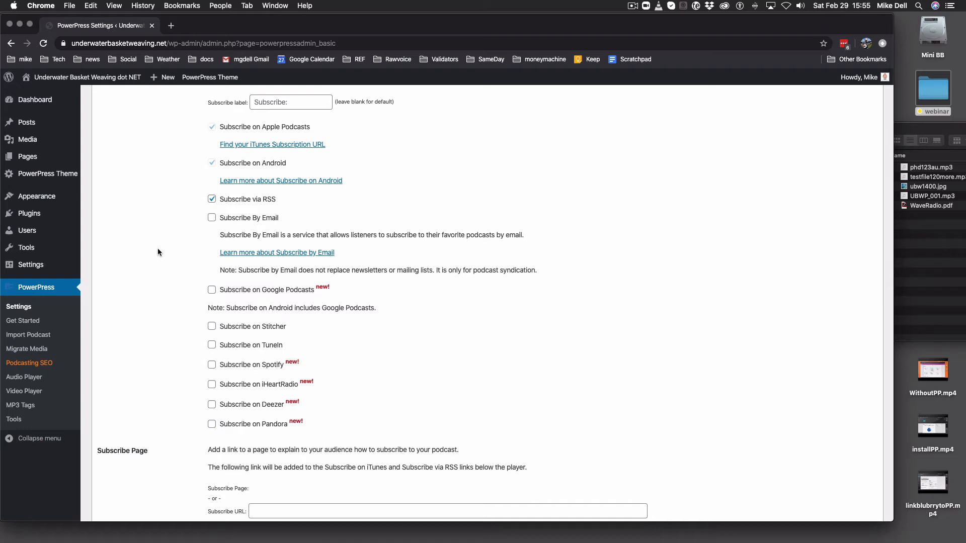
pyautogui.scroll(1, 158, 245)
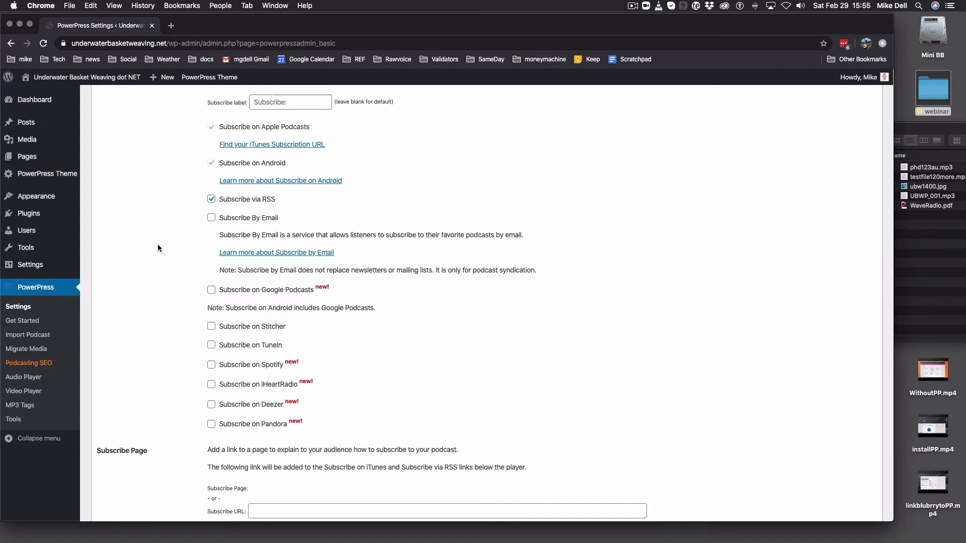
pyautogui.click(212, 294)
pyautogui.click(212, 330)
pyautogui.click(212, 348)
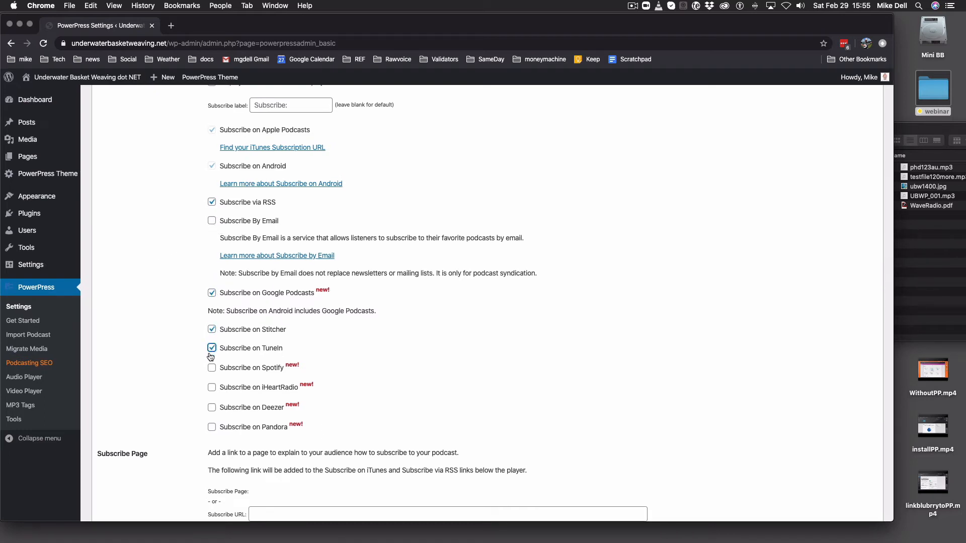
pyautogui.click(212, 368)
pyautogui.click(212, 387)
pyautogui.click(211, 409)
pyautogui.click(212, 427)
pyautogui.scroll(3, 173, 334)
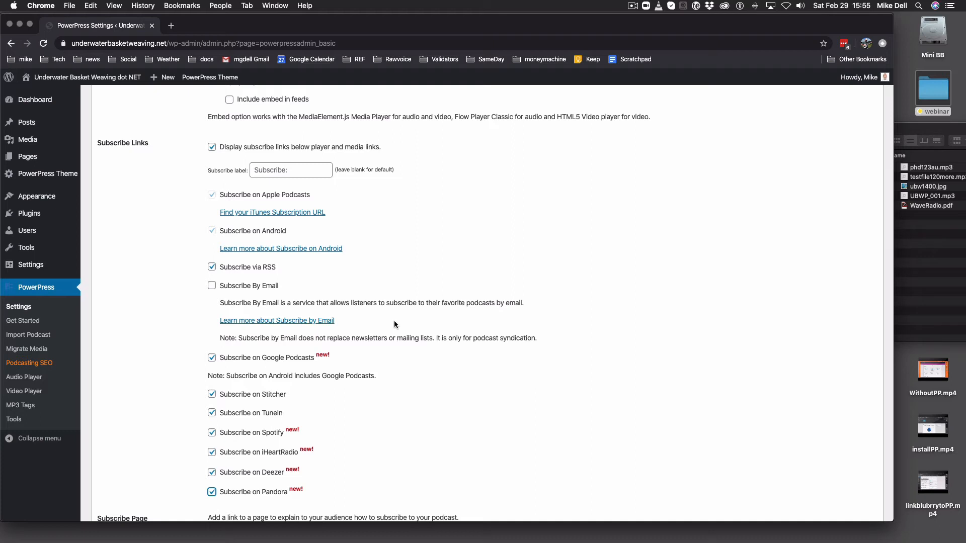
pyautogui.click(212, 286)
# Create a subscribe page from the PowerPress template
pyautogui.scroll(-10, 182, 298)
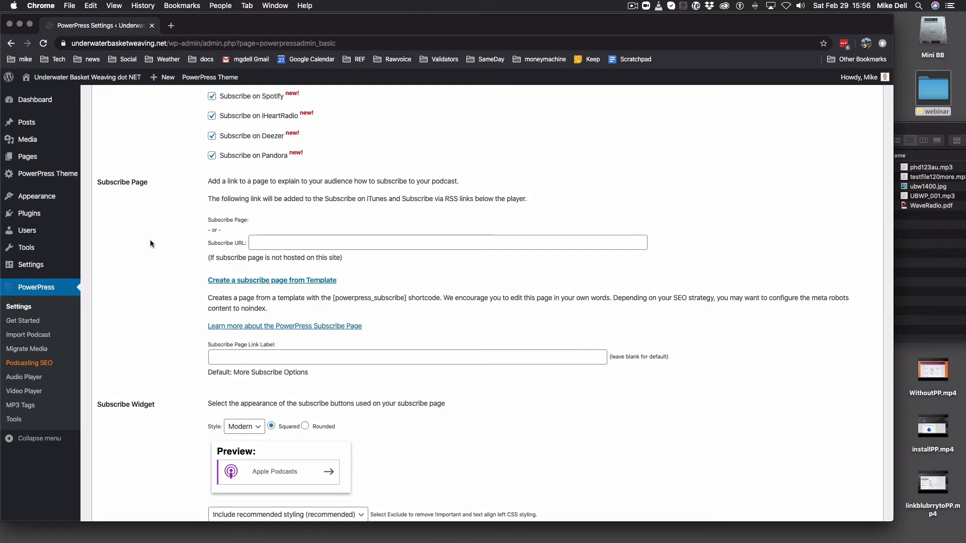
pyautogui.click(286, 284)
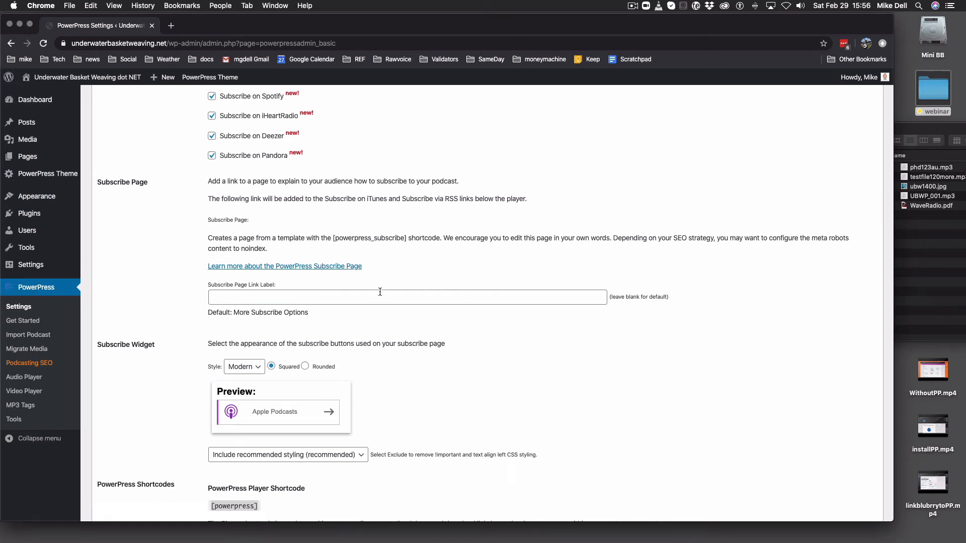
# Open the site's pages in a new browser tab and view the Subscribe to Podcast page in the visual editor
pyautogui.rightClick(28, 160)
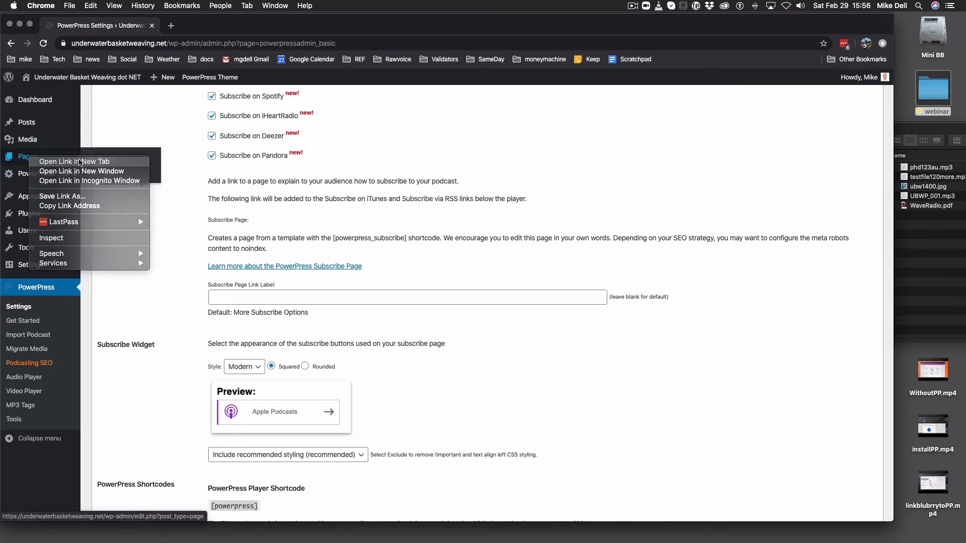
pyautogui.click(73, 161)
pyautogui.click(207, 26)
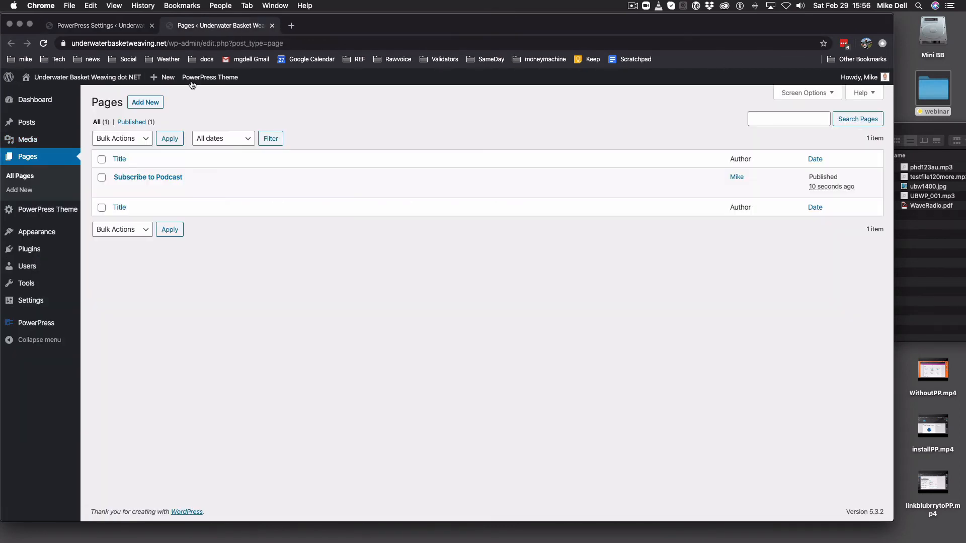
pyautogui.click(138, 179)
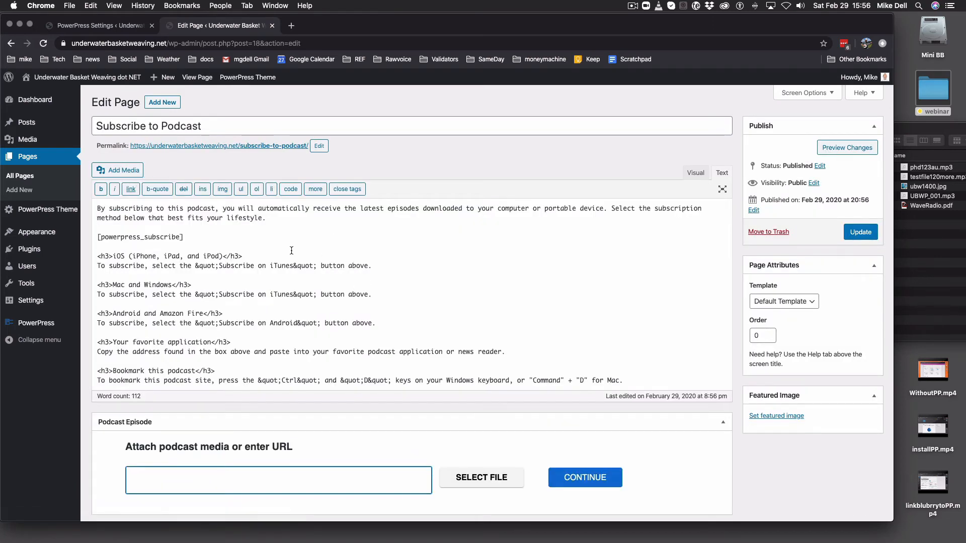
pyautogui.click(694, 168)
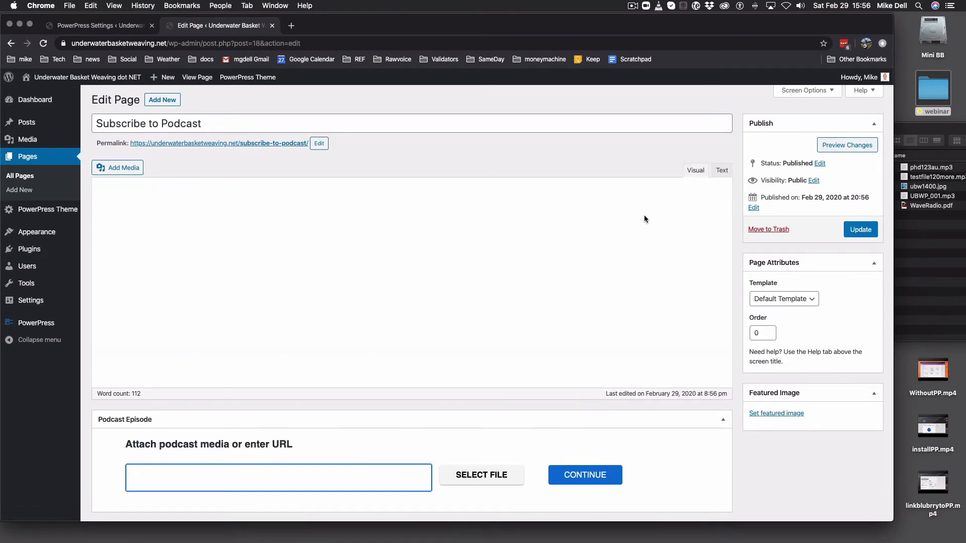
pyautogui.scroll(-3, 580, 257)
pyautogui.scroll(4, 330, 141)
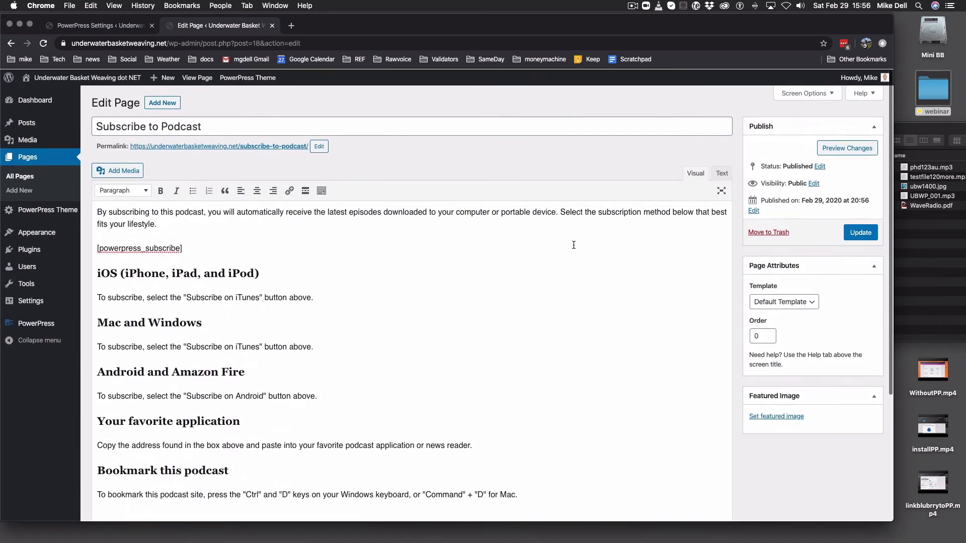
# Open the published Subscribe to Podcast page and look over its subscribe buttons, feed address and instructions
pyautogui.click(282, 145)
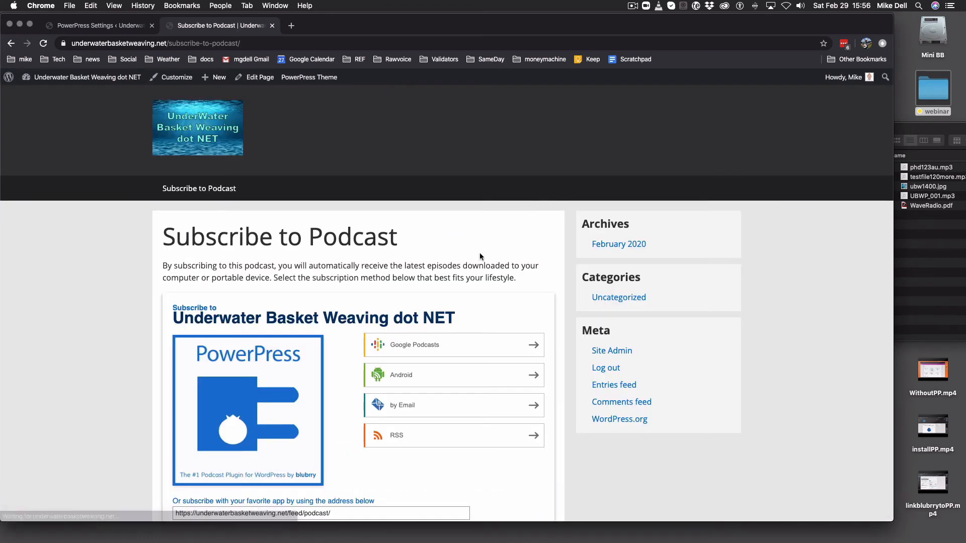
pyautogui.scroll(-3, 477, 239)
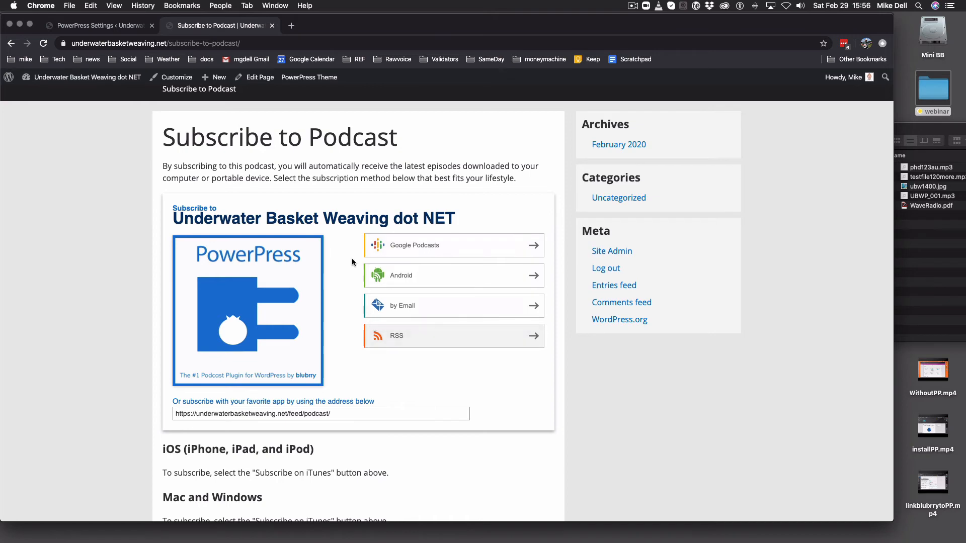
pyautogui.scroll(2, 352, 258)
pyautogui.scroll(-5, 288, 264)
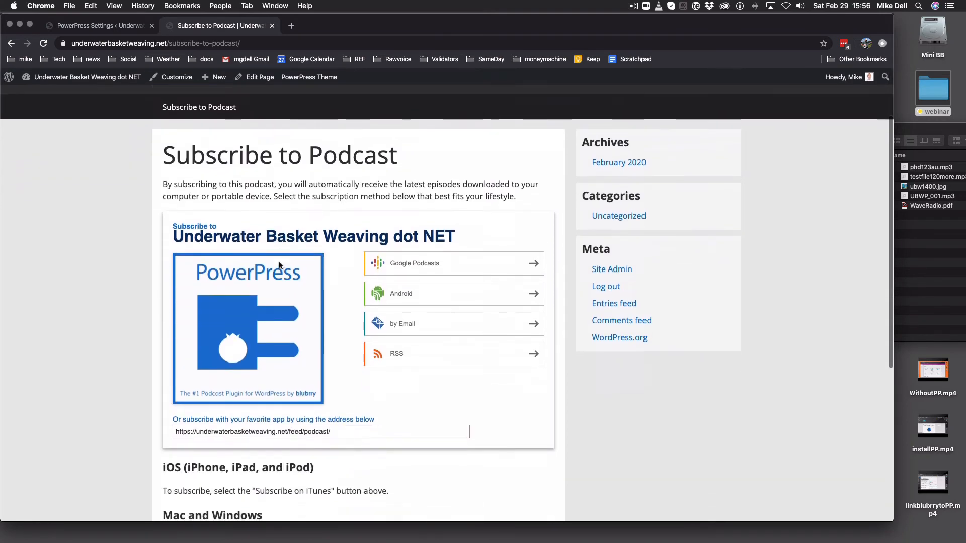
pyautogui.scroll(-5, 290, 266)
pyautogui.scroll(11, 297, 262)
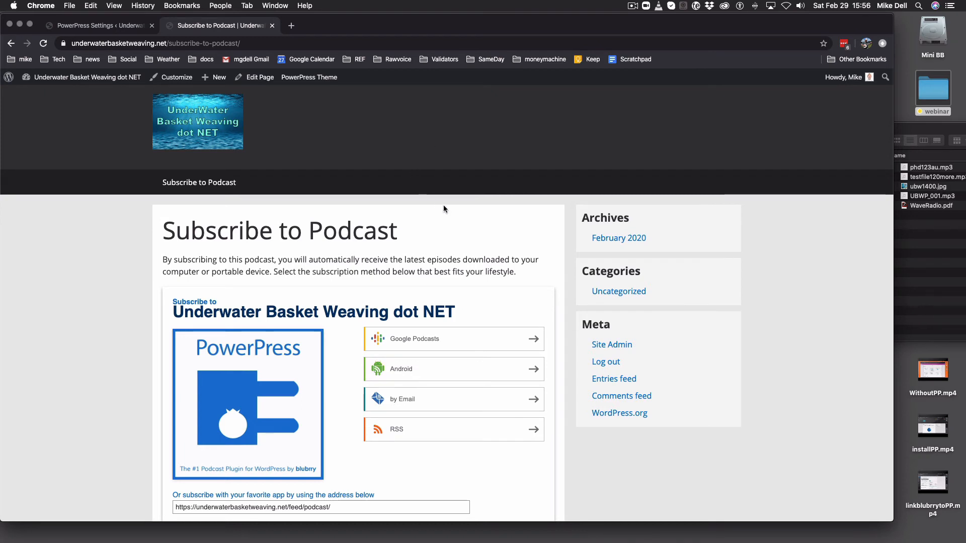
pyautogui.scroll(1, 426, 237)
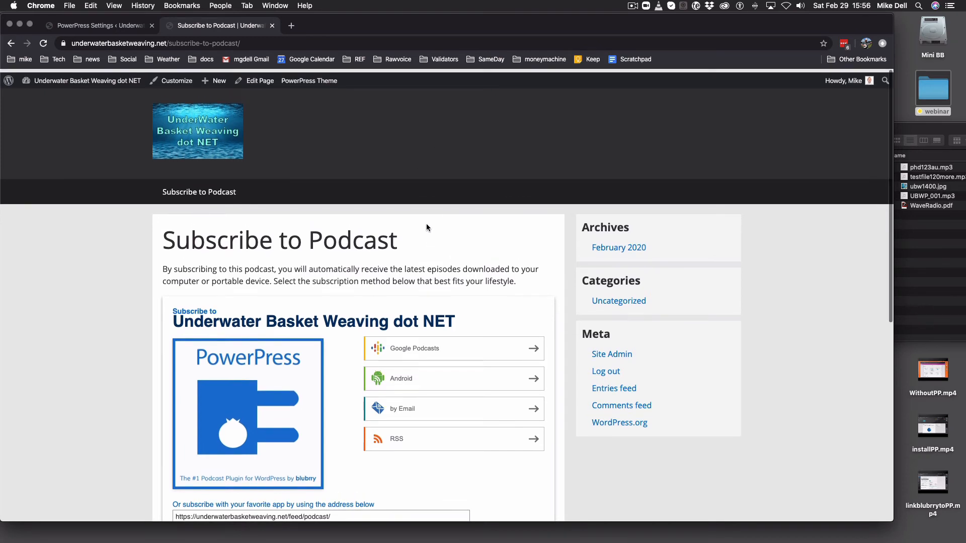
# Return to the PowerPress settings and examine the Subscribe Page link label and Subscribe Widget appearance options
pyautogui.click(129, 27)
pyautogui.scroll(-5, 427, 293)
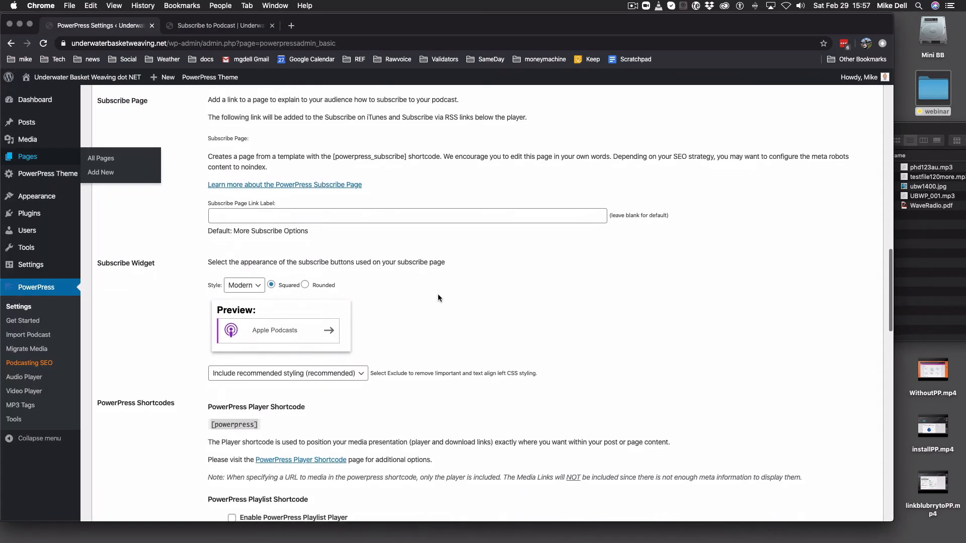
pyautogui.scroll(-1, 434, 297)
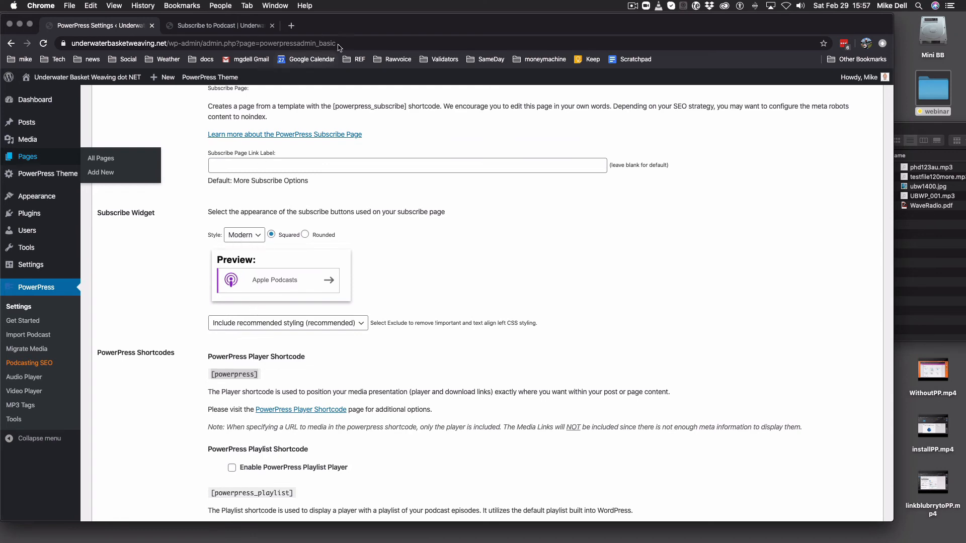
# Add the Subscribe to Podcast widget above Search in the Blog and Post Sidebar, and check it on the live site
pyautogui.click(234, 29)
pyautogui.click(82, 83)
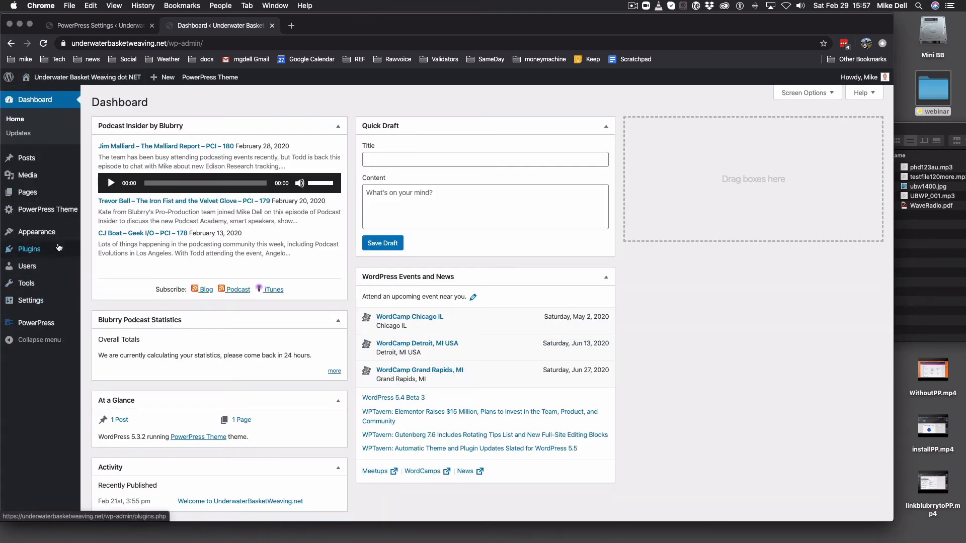
pyautogui.click(44, 235)
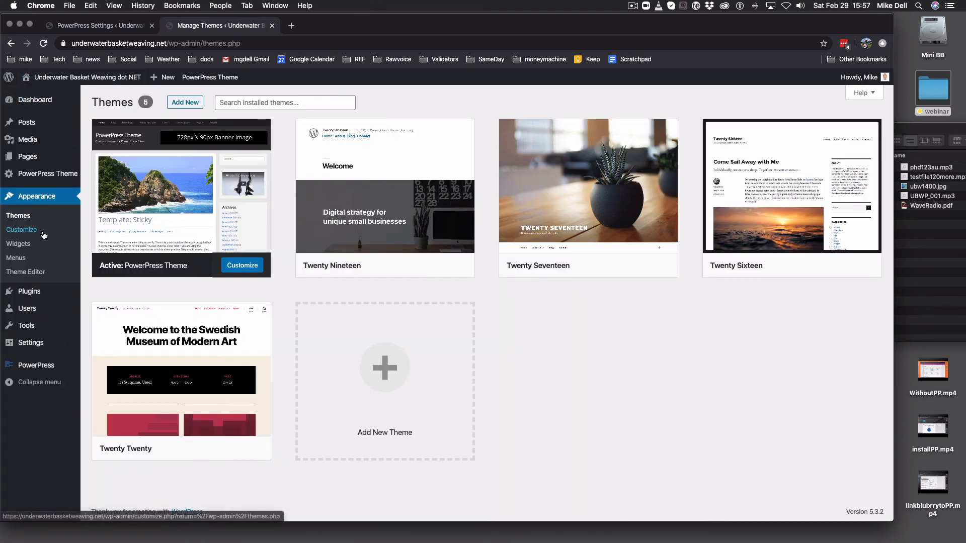
pyautogui.click(31, 244)
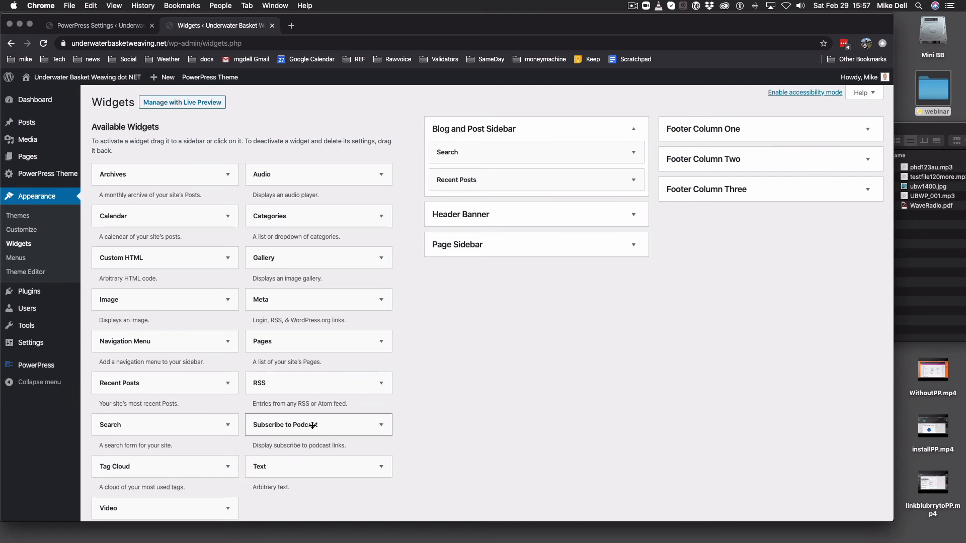
pyautogui.moveTo(309, 426); pyautogui.dragTo(487, 151)
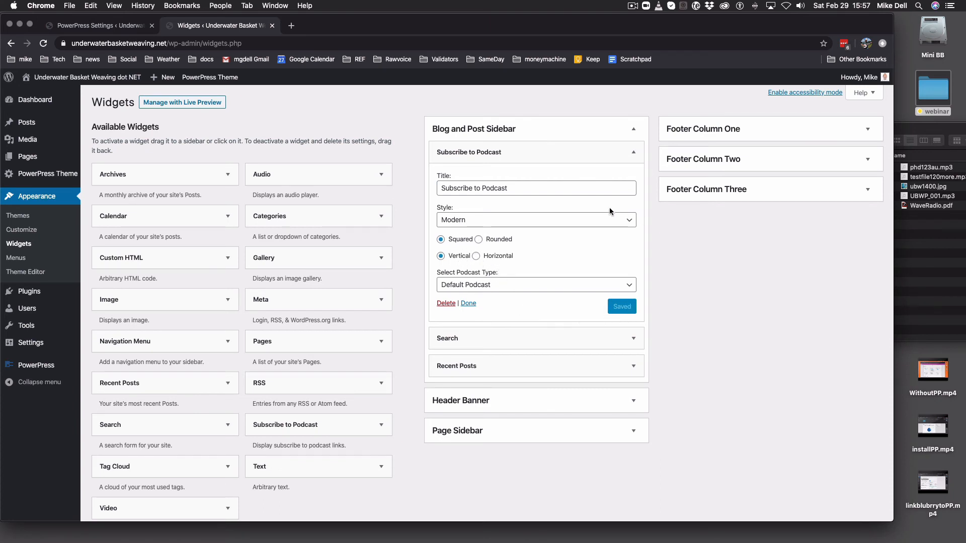
pyautogui.click(67, 81)
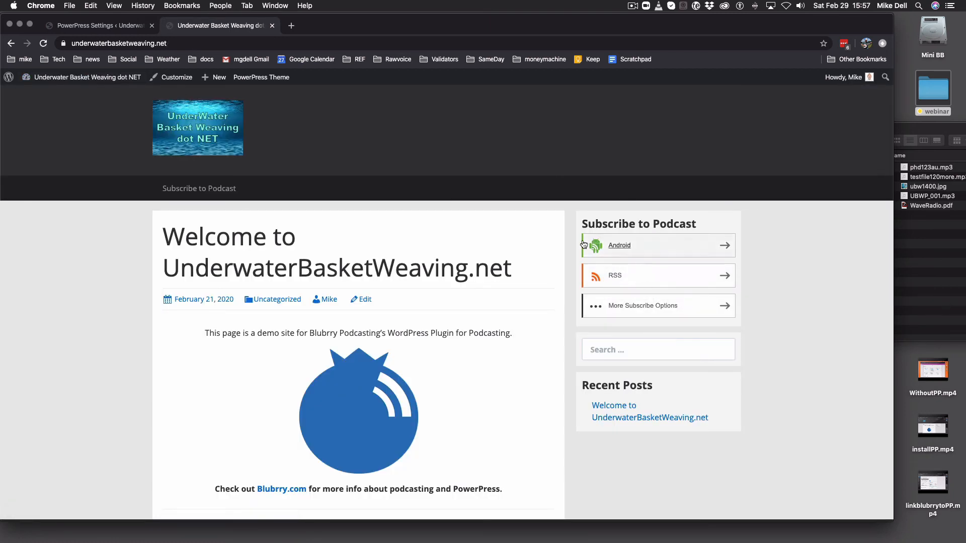
pyautogui.click(224, 189)
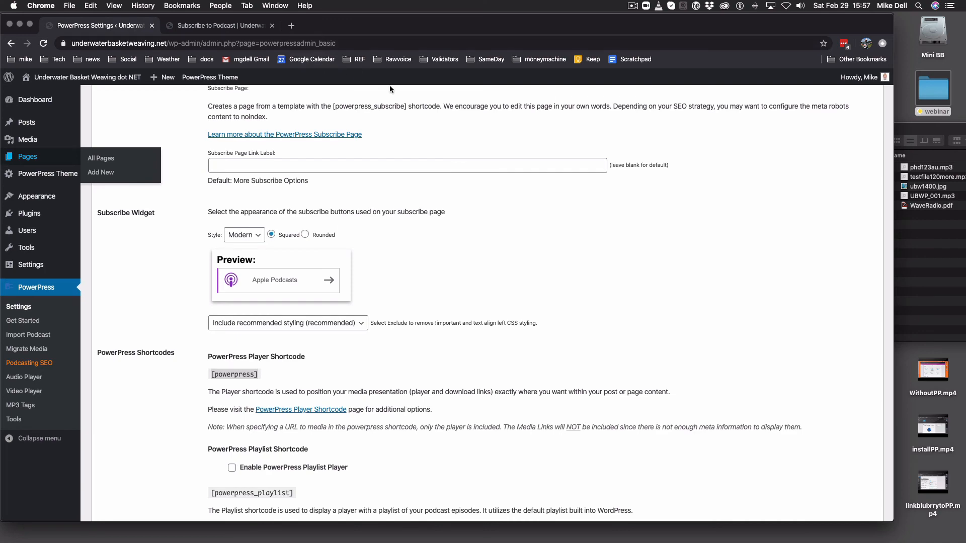
# Read through the player, playlist, subscribe and skip-to-position shortcodes in the PowerPress settings
pyautogui.scroll(-3, 415, 216)
pyautogui.scroll(-3, 412, 216)
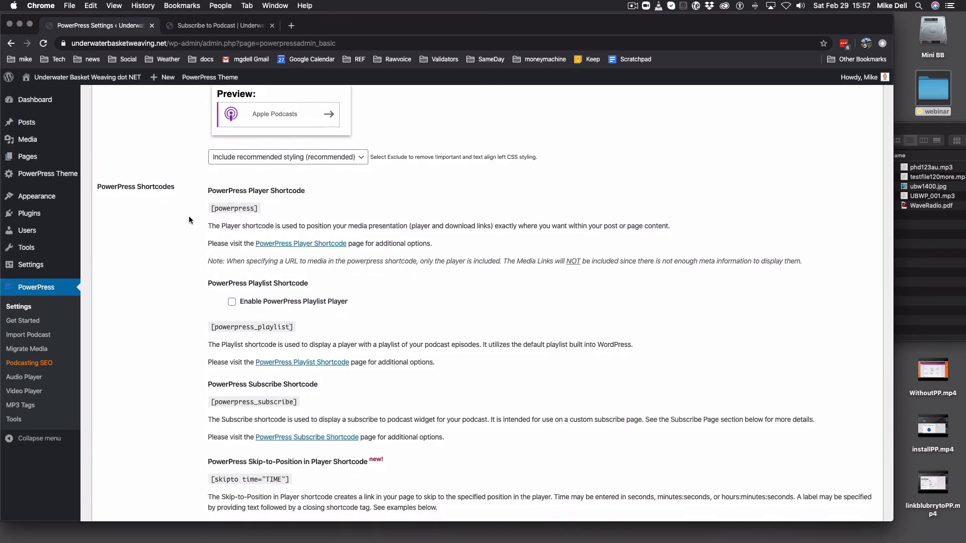
pyautogui.scroll(-2, 186, 216)
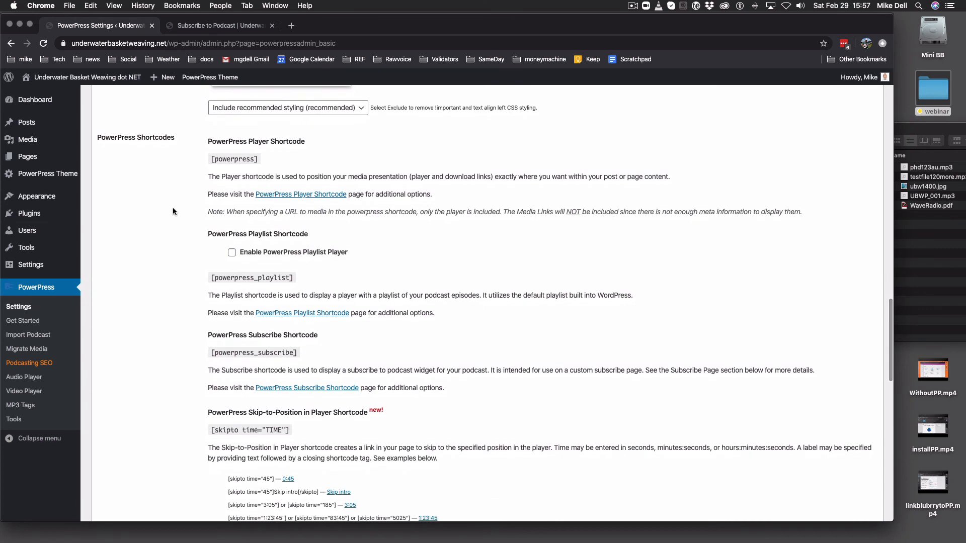
pyautogui.scroll(-1, 173, 209)
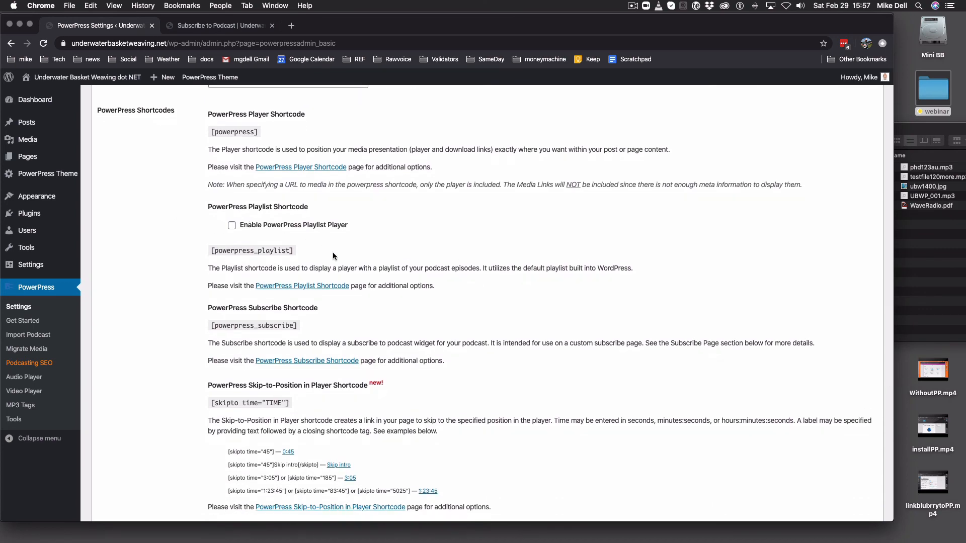
pyautogui.scroll(-2, 333, 252)
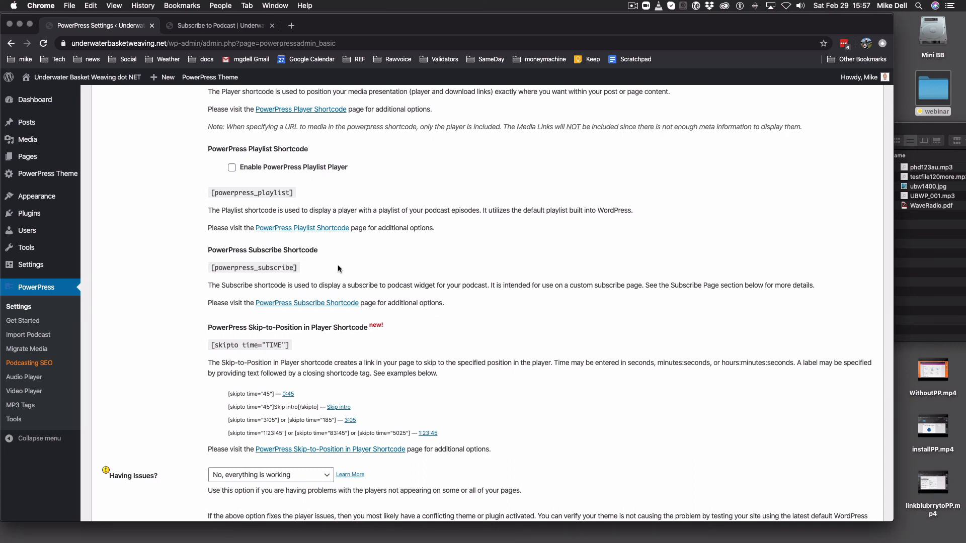
pyautogui.scroll(-4, 340, 262)
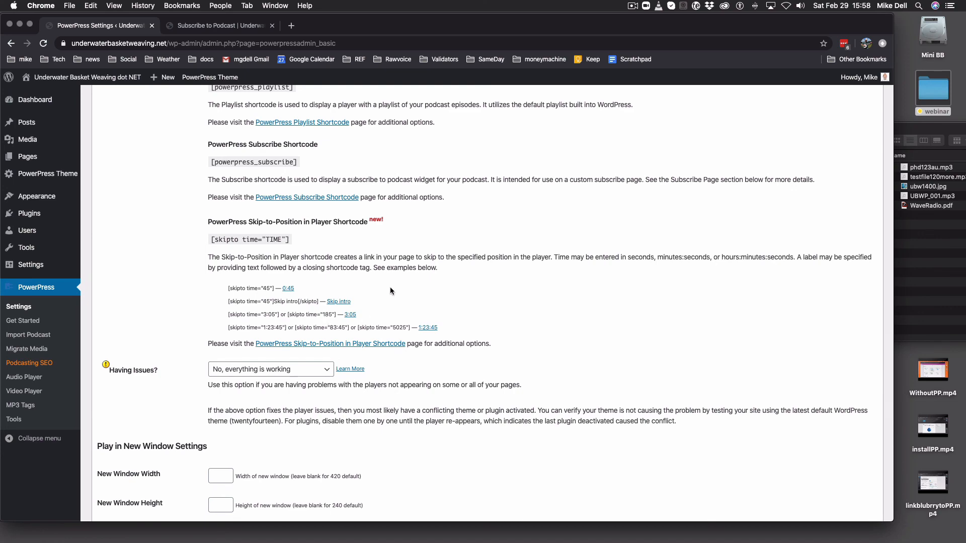
pyautogui.scroll(-3, 390, 287)
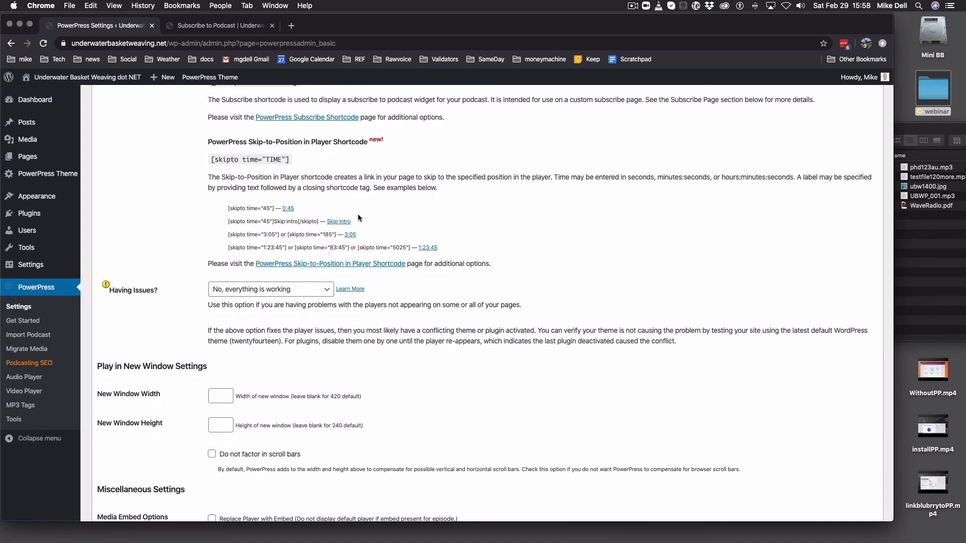
pyautogui.scroll(-1, 358, 217)
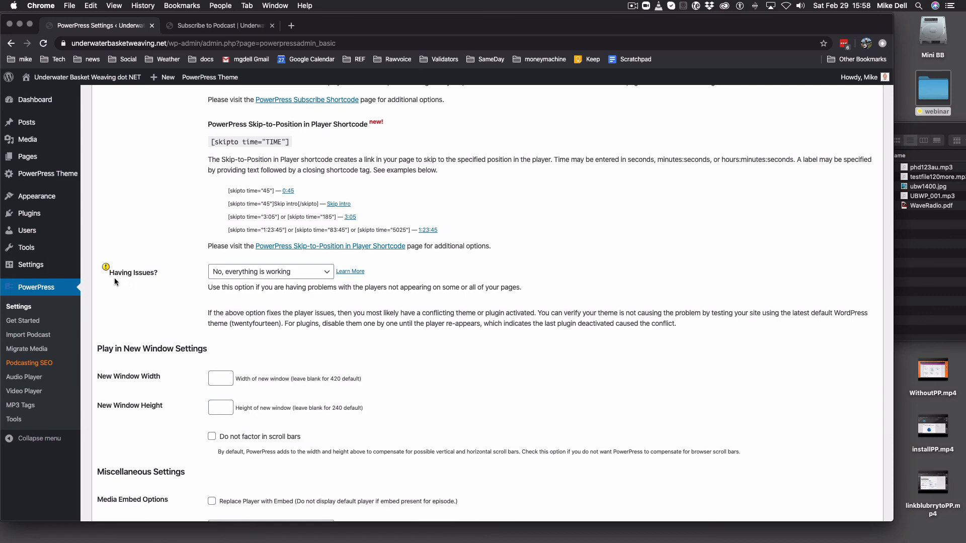
# Check the Having Issues choices, keeping "No, everything is working", and review the Play in New Window and Miscellaneous settings
pyautogui.click(250, 273)
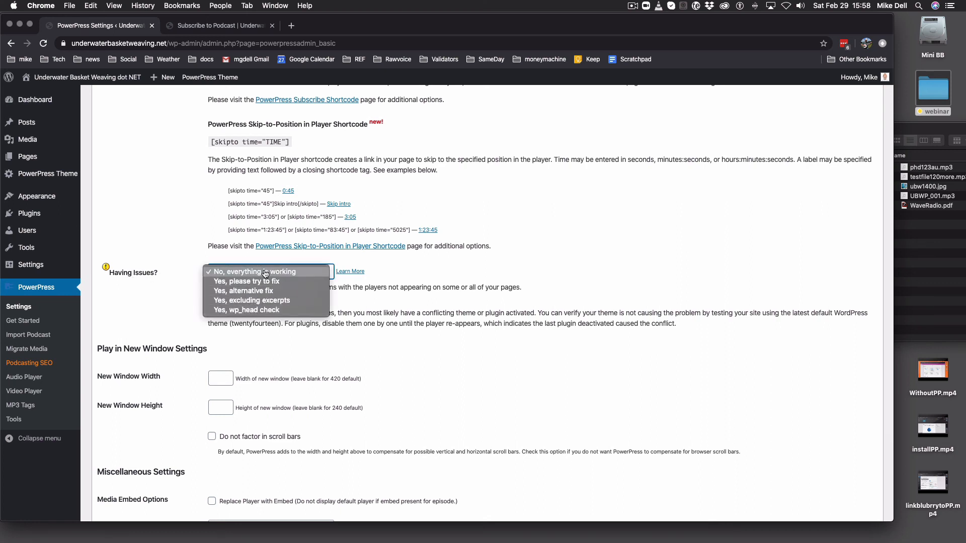
pyautogui.click(272, 273)
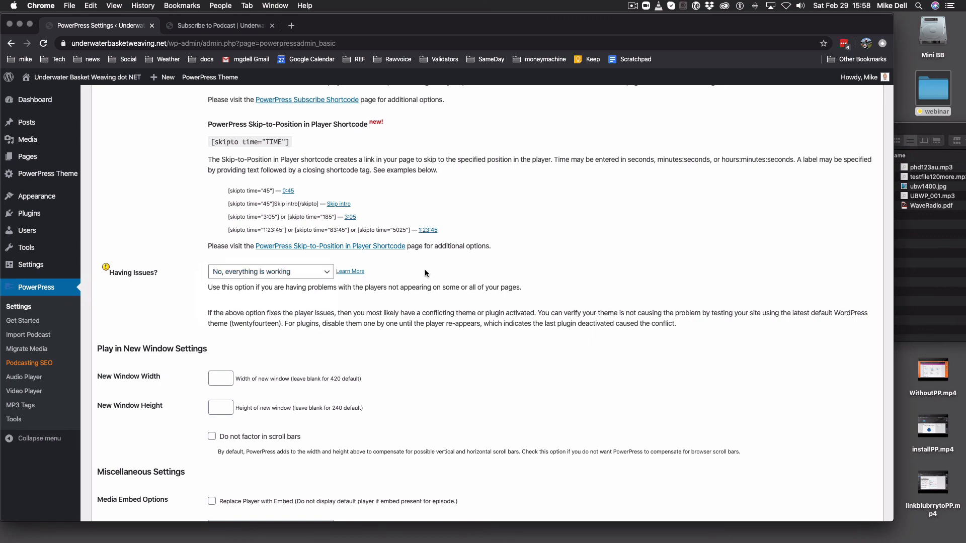
pyautogui.scroll(-5, 392, 265)
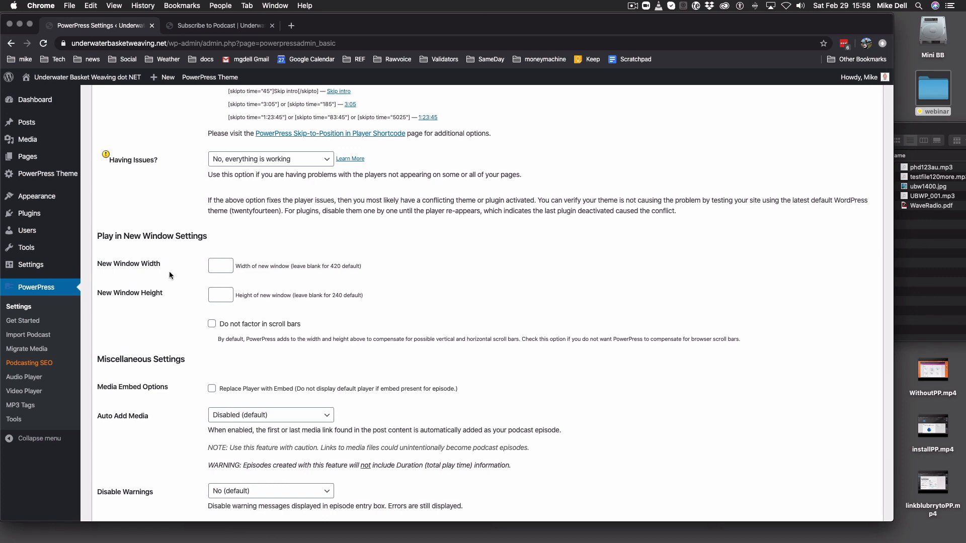
pyautogui.scroll(-3, 354, 310)
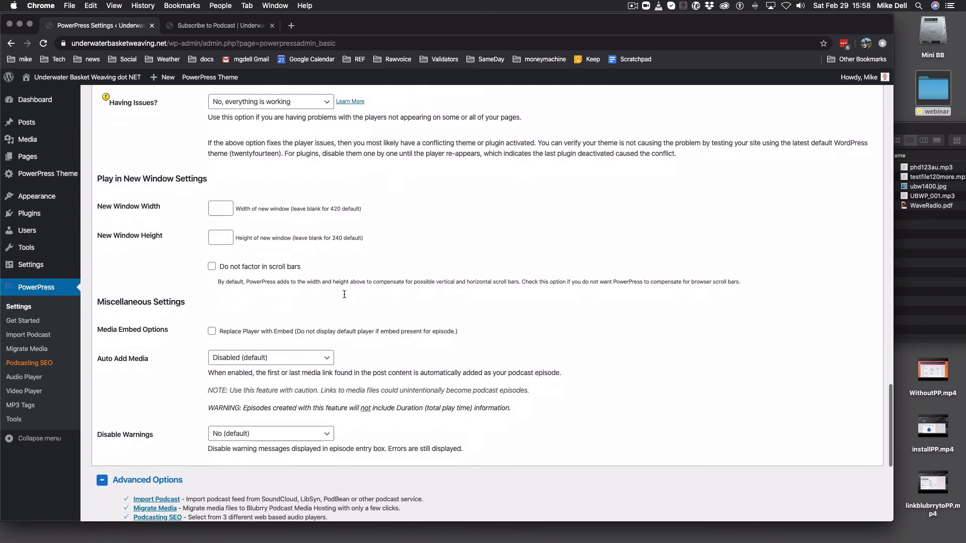
pyautogui.scroll(-1, 354, 308)
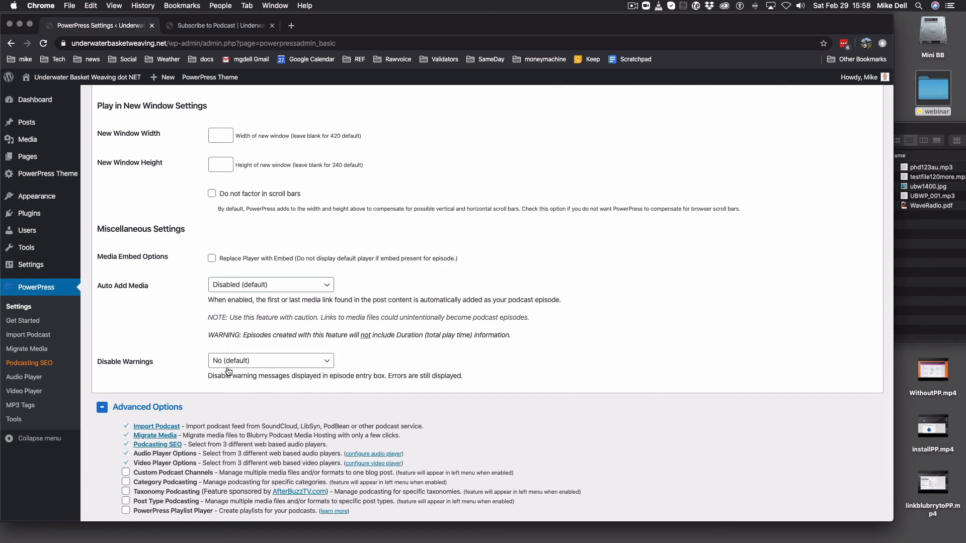
# Keep Disable Warnings at No (default) and save the PowerPress settings
pyautogui.click(246, 365)
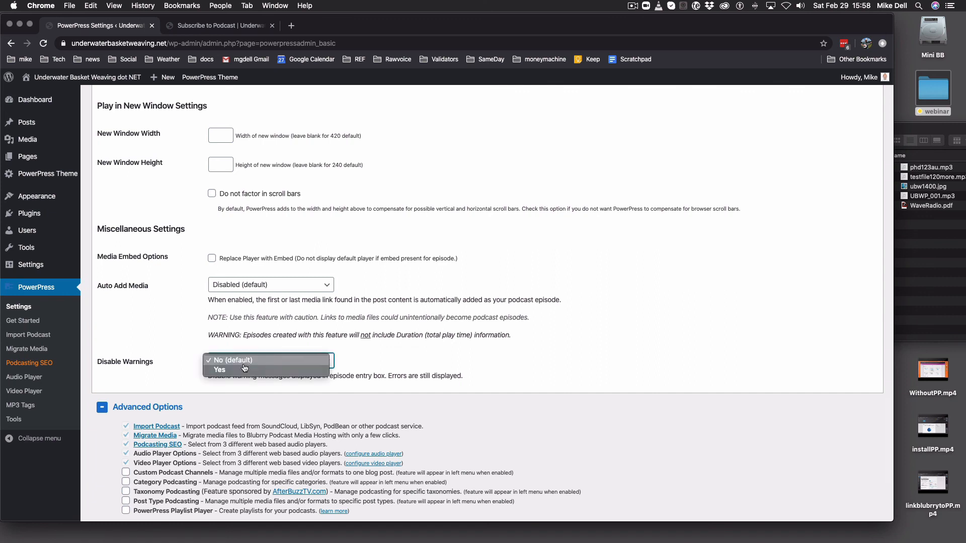
pyautogui.click(250, 363)
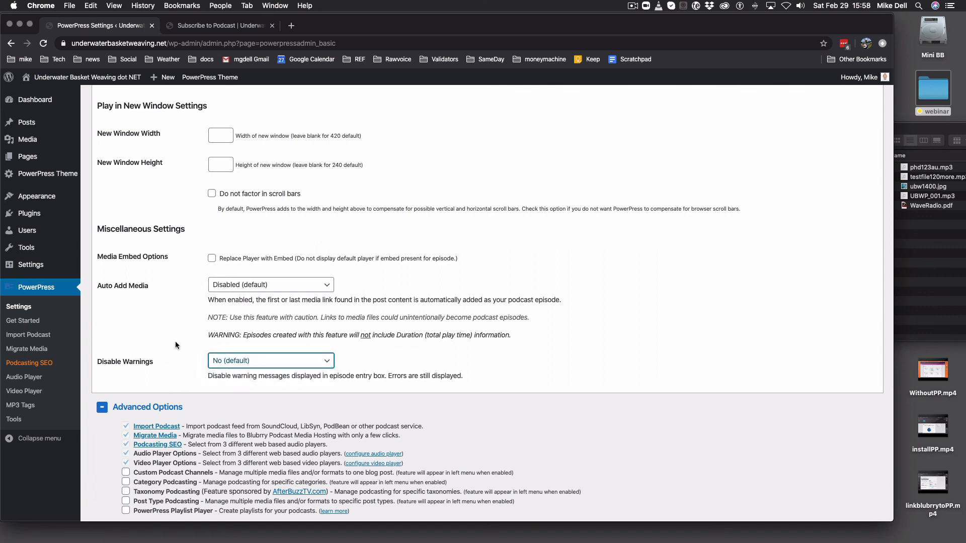
pyautogui.scroll(-5, 175, 320)
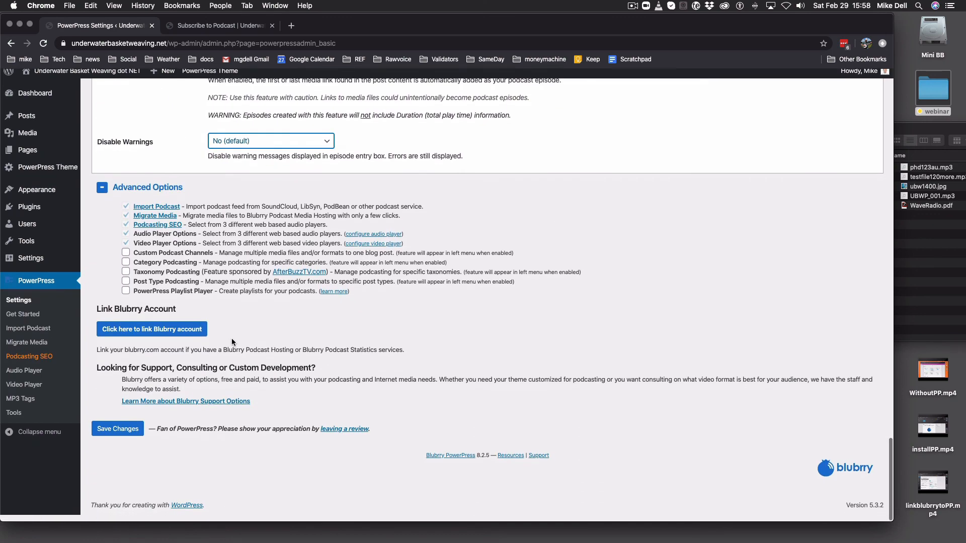
pyautogui.click(129, 436)
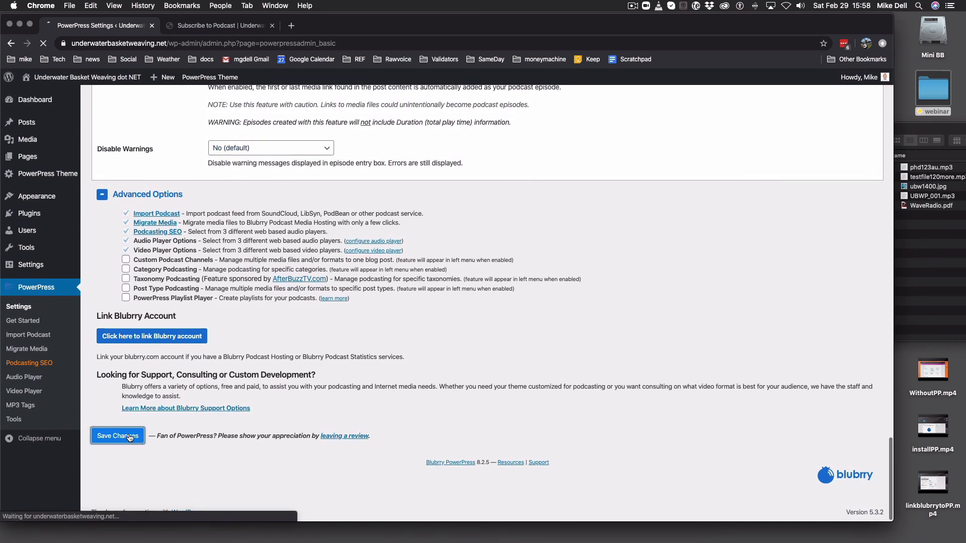